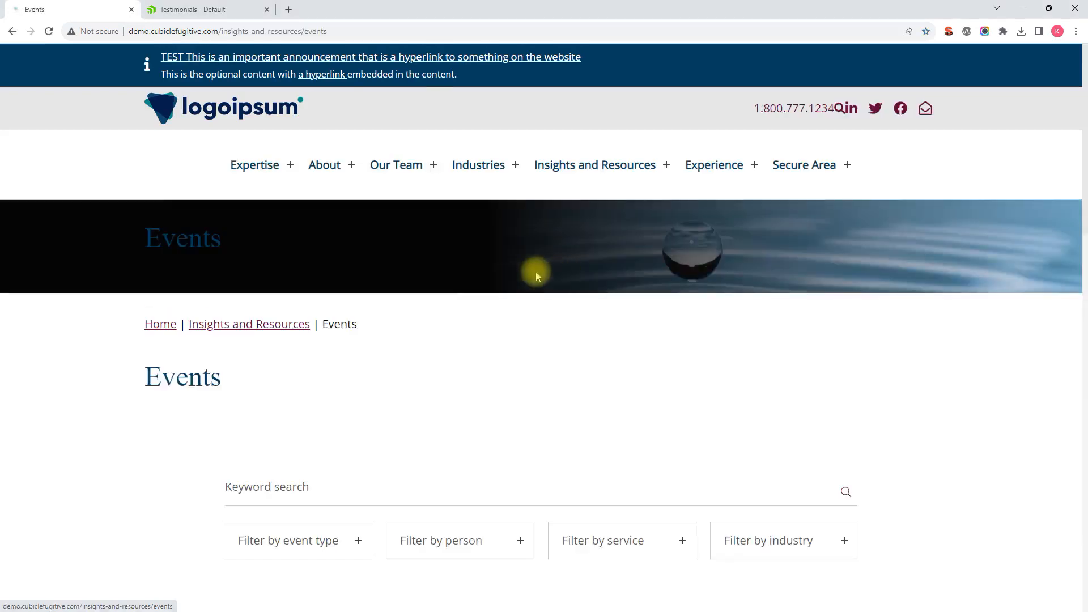
Switch from the public Events page to the Sitefinity admin and open the Event Items content list
{"action": "scroll", "coordinate": [414, 274], "scroll_direction": "down", "scroll_amount": 3}
{"action": "scroll", "coordinate": [414, 274], "scroll_direction": "down", "scroll_amount": 4}
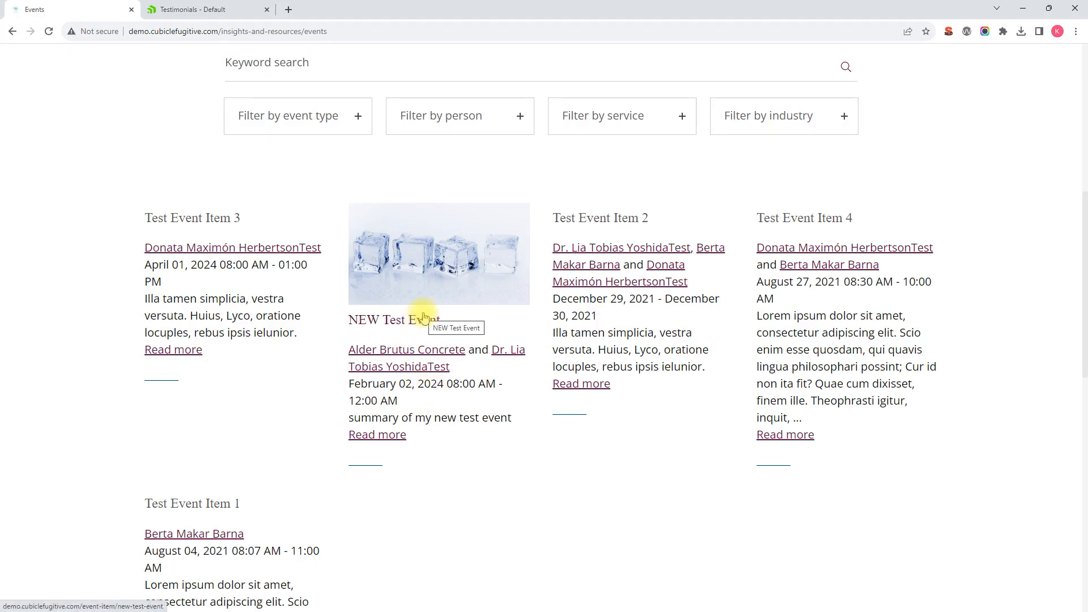
{"action": "scroll", "coordinate": [325, 301], "scroll_direction": "up", "scroll_amount": 1}
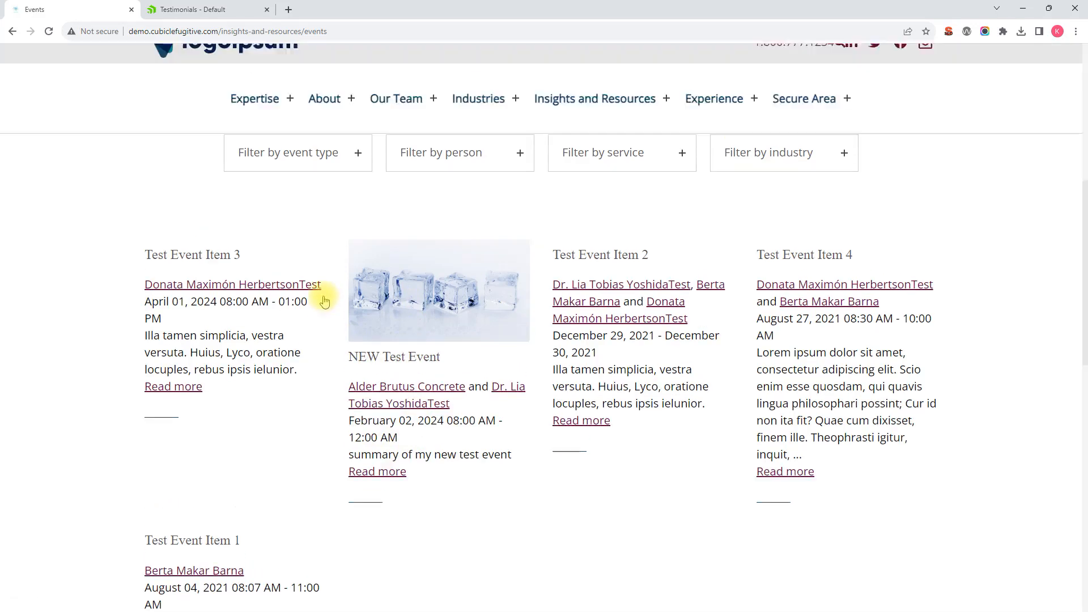
{"action": "scroll", "coordinate": [325, 301], "scroll_direction": "up", "scroll_amount": 2}
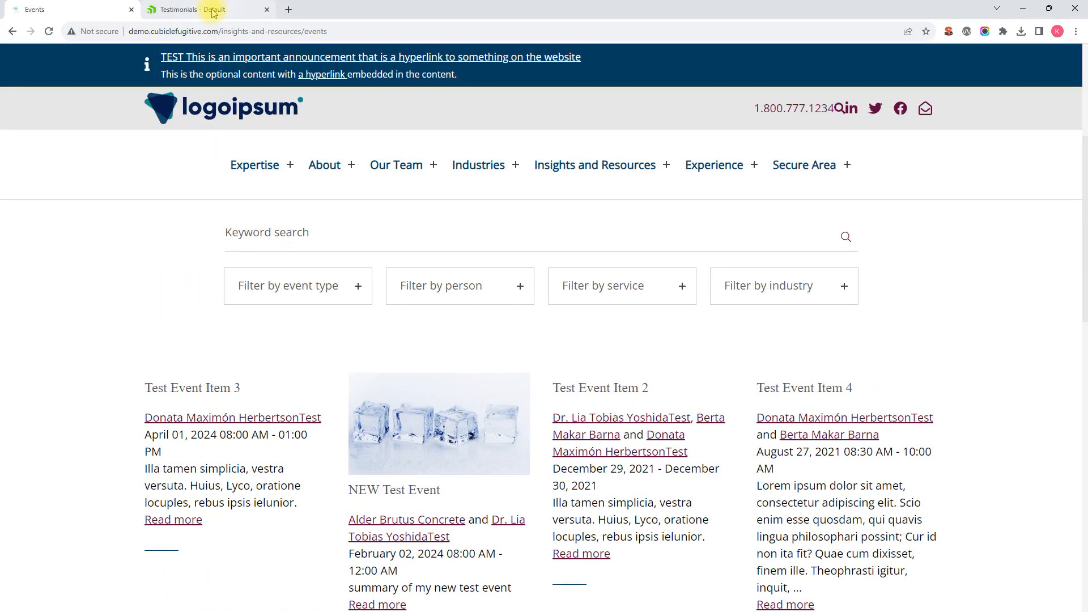
{"action": "left_click", "coordinate": [214, 12]}
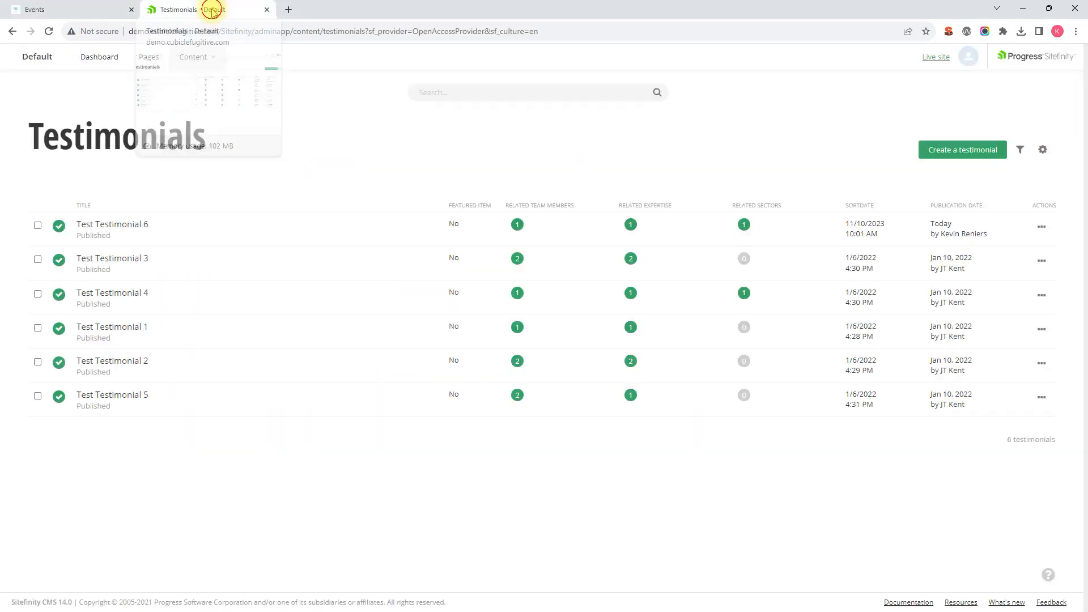
{"action": "left_click", "coordinate": [99, 59]}
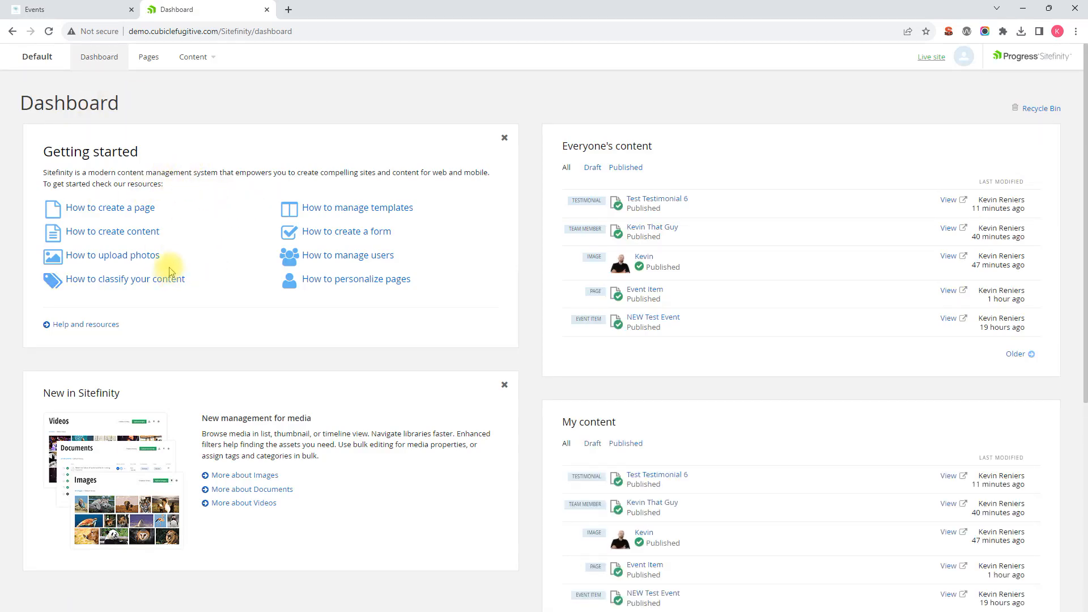
{"action": "left_click", "coordinate": [199, 61]}
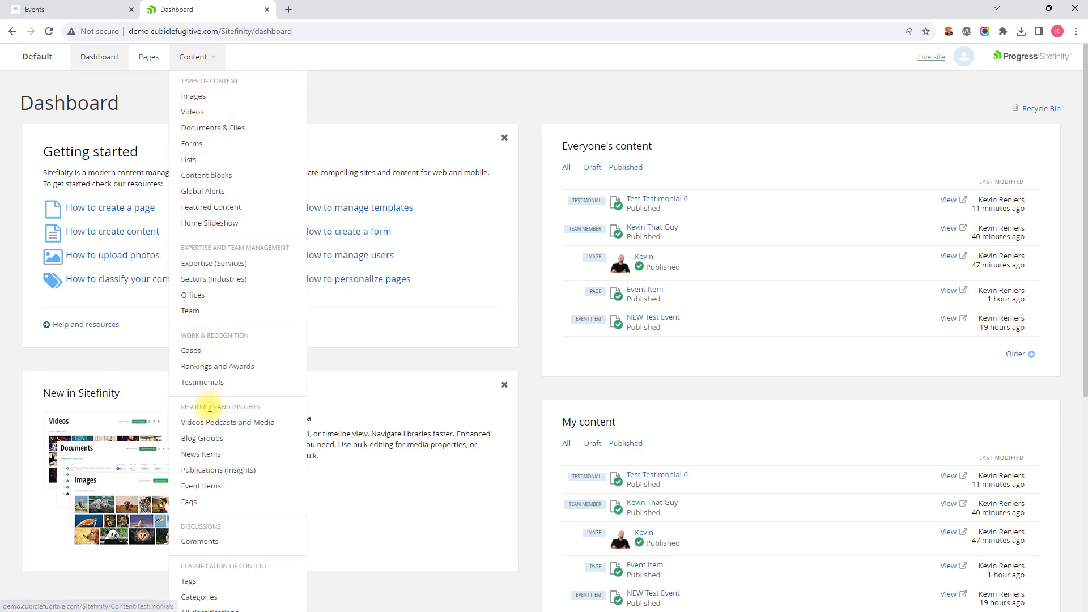
{"action": "left_click", "coordinate": [227, 488]}
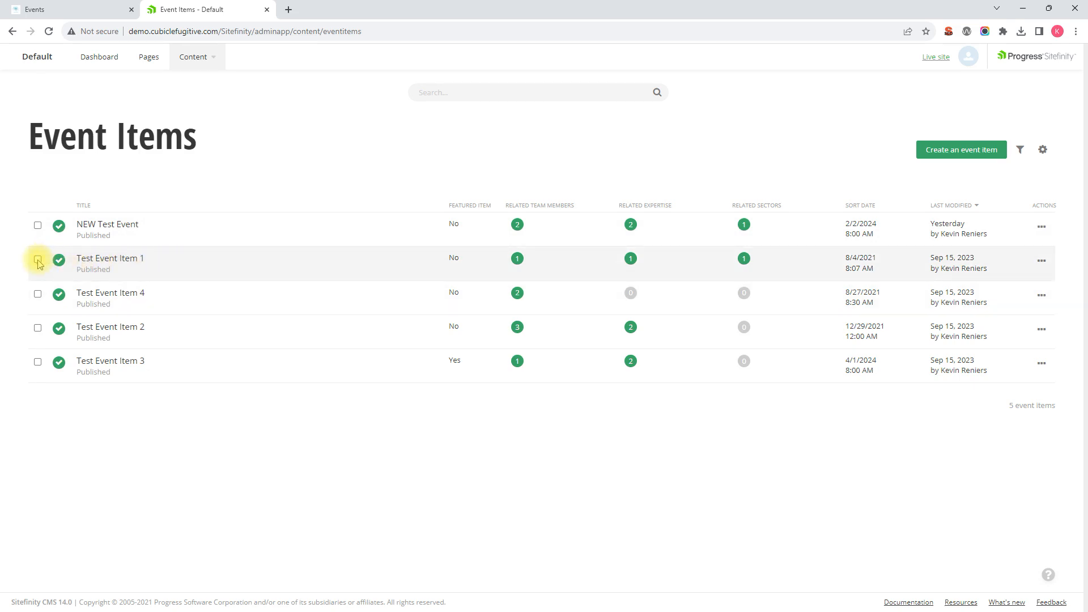
Duplicate Test Event Item 4 from the Event Items list
{"action": "left_click", "coordinate": [38, 294]}
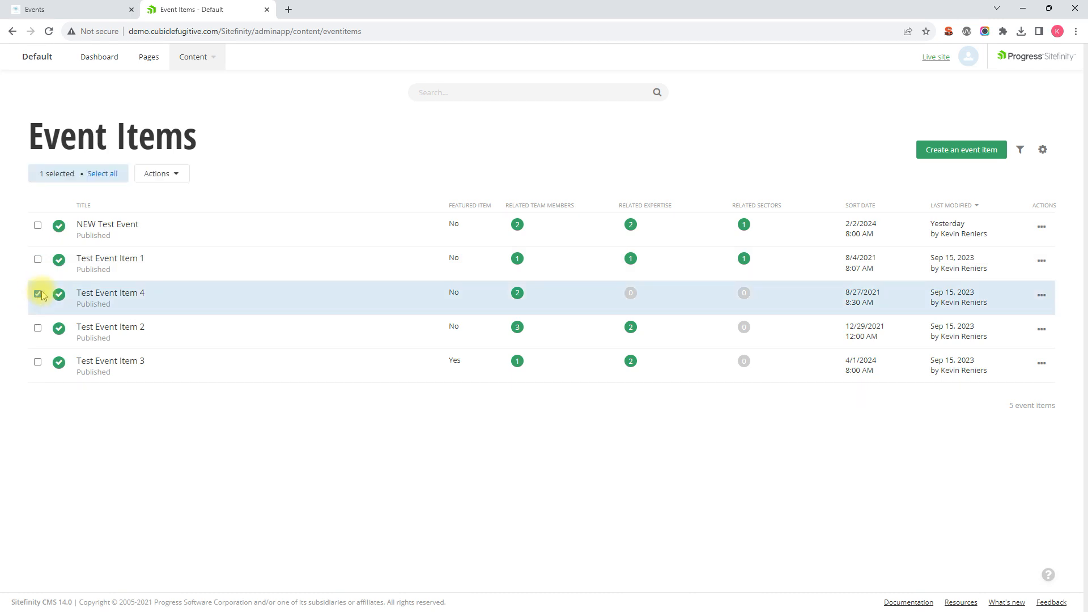
{"action": "left_click", "coordinate": [177, 177]}
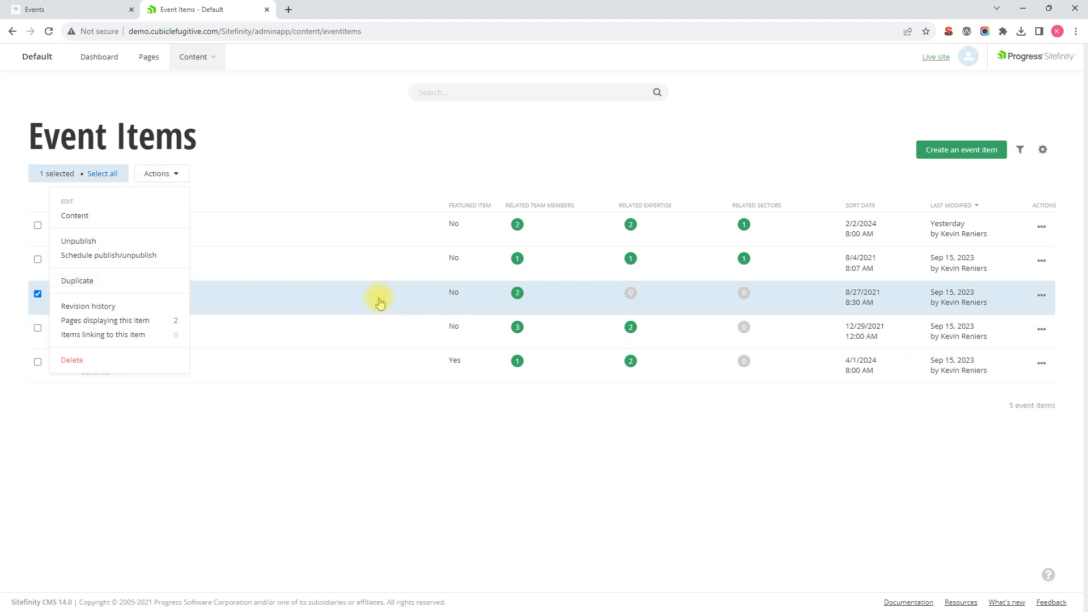
{"action": "left_click", "coordinate": [876, 450]}
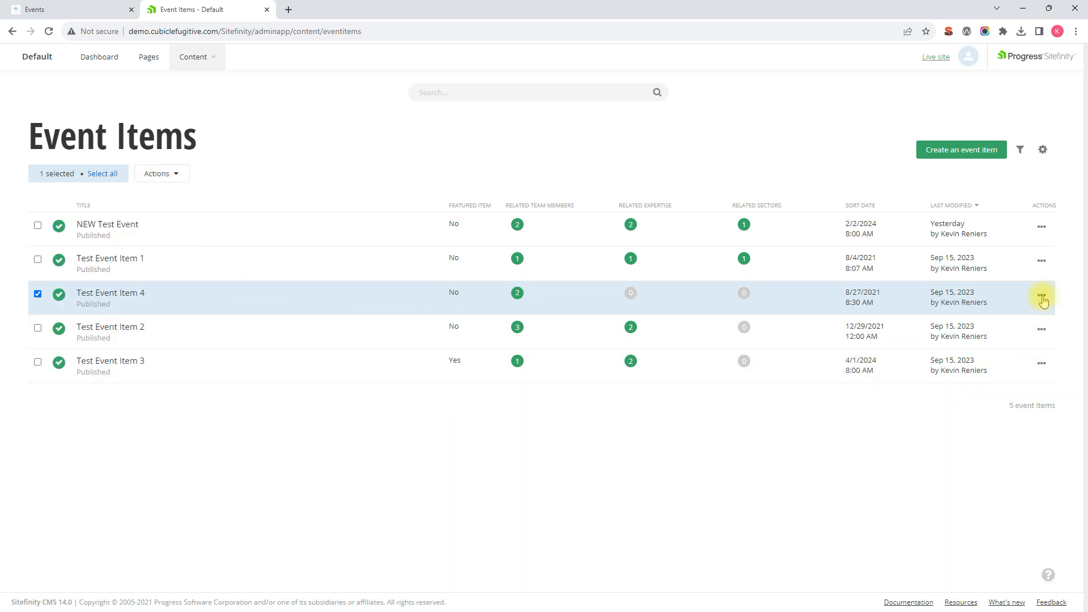
{"action": "left_click", "coordinate": [1042, 297]}
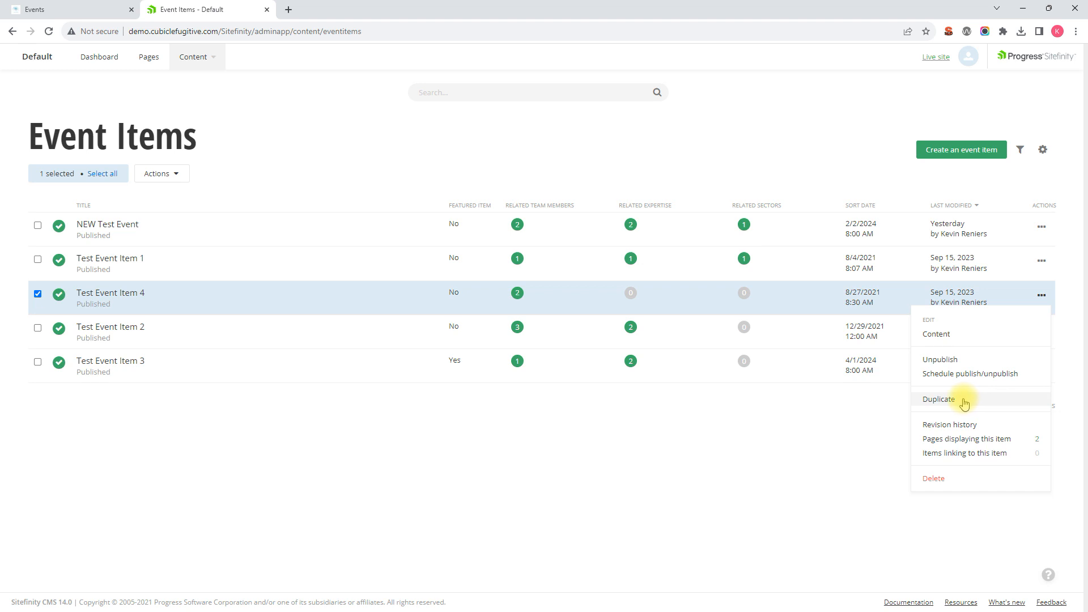
{"action": "left_click", "coordinate": [962, 402]}
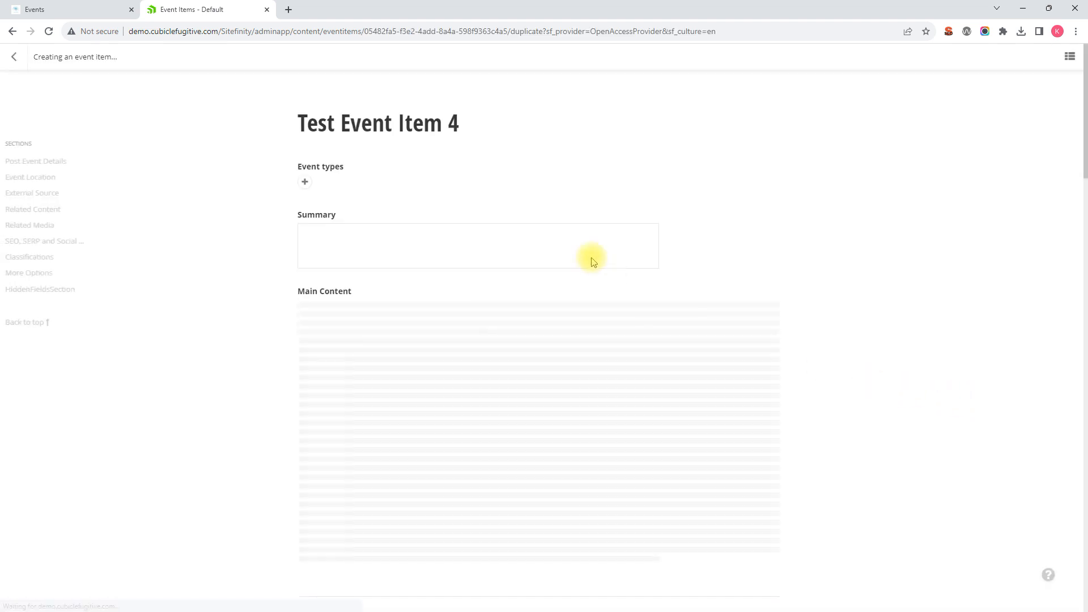
Examine the copied event's form fields and compare them with the listings on the public Events page
{"action": "scroll", "coordinate": [503, 236], "scroll_direction": "down", "scroll_amount": 5}
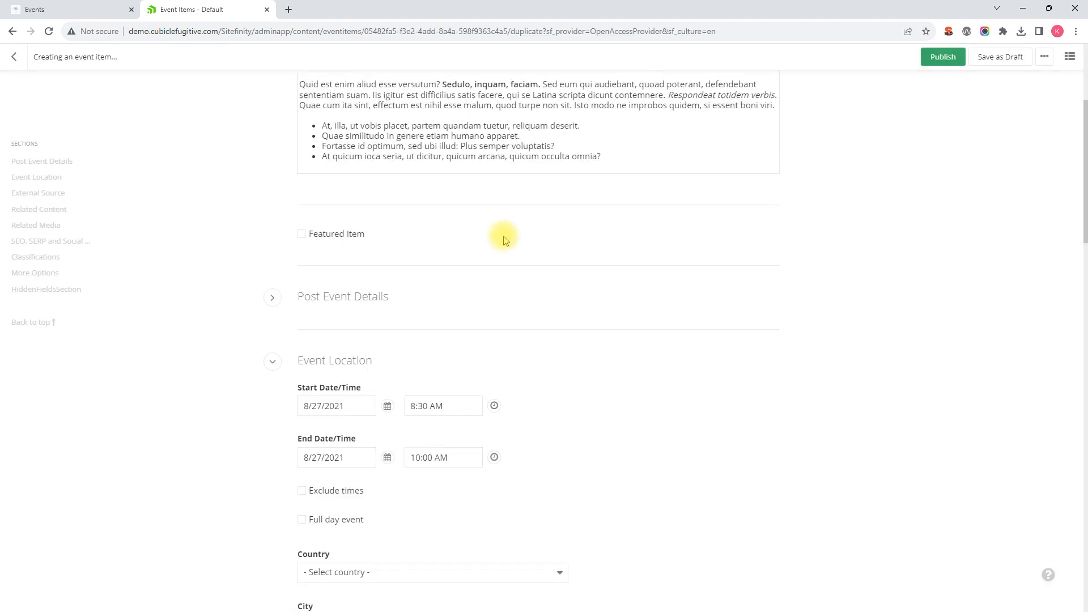
{"action": "scroll", "coordinate": [486, 221], "scroll_direction": "up", "scroll_amount": 5}
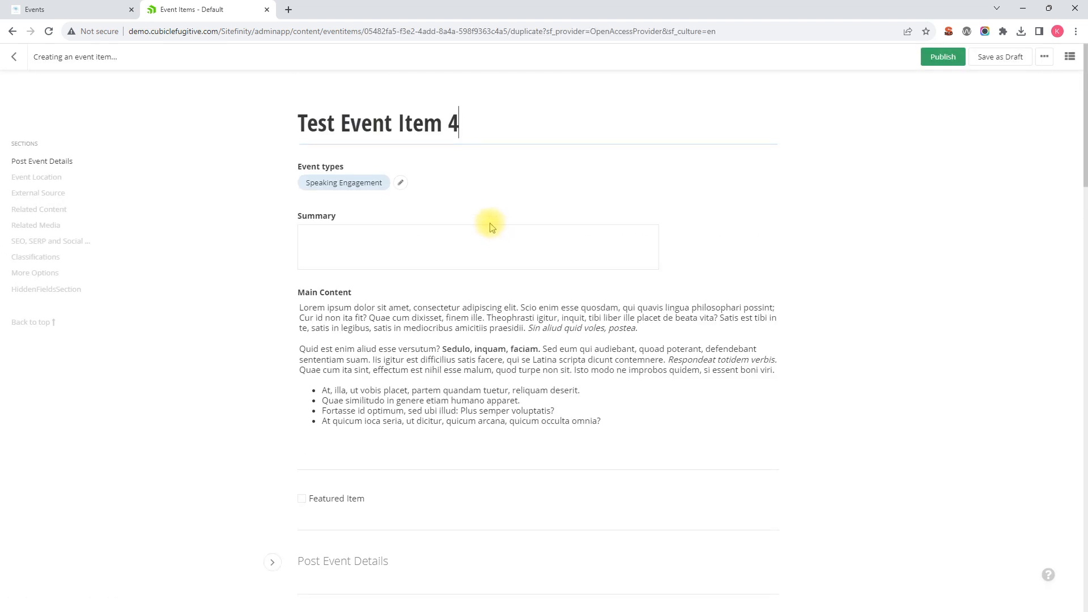
{"action": "left_click", "coordinate": [465, 123]}
{"action": "left_click_drag", "start_coordinate": [39, 58], "coordinate": [105, 57]}
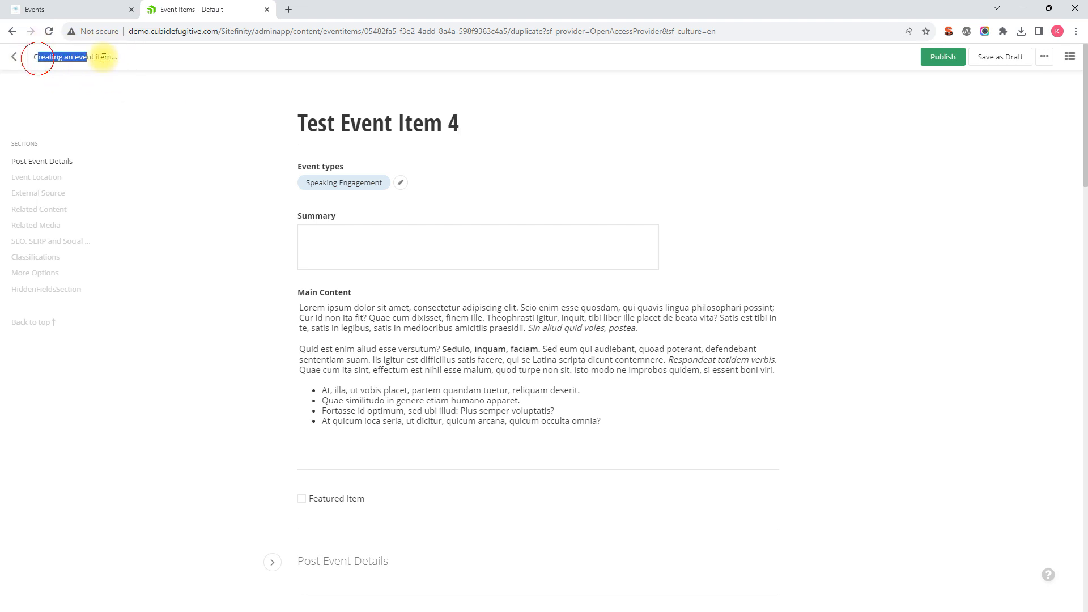
{"action": "left_click", "coordinate": [463, 175]}
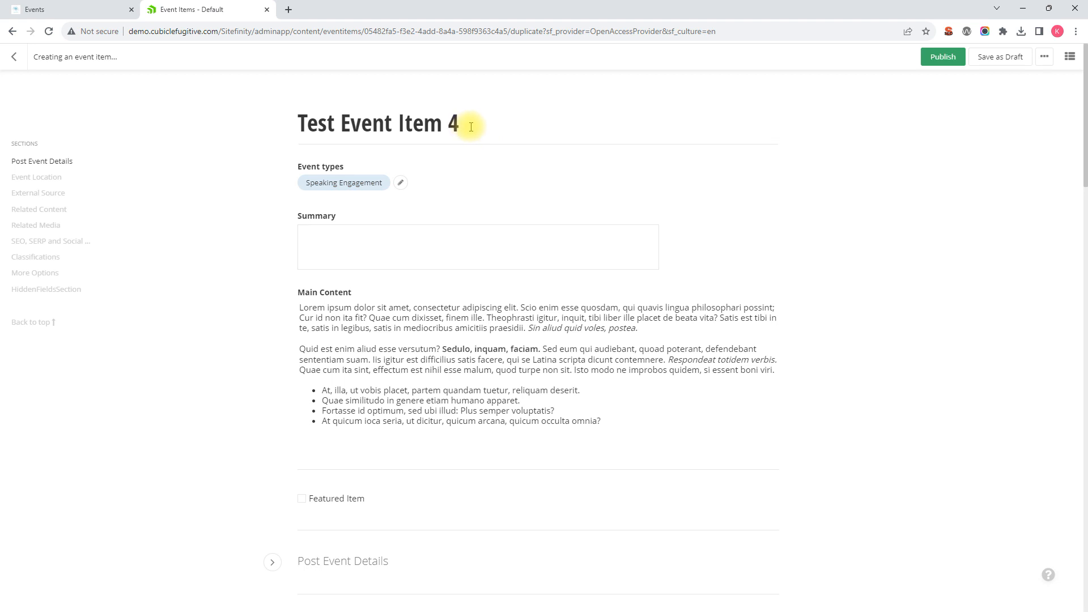
{"action": "scroll", "coordinate": [474, 126], "scroll_direction": "down", "scroll_amount": 1}
{"action": "scroll", "coordinate": [468, 121], "scroll_direction": "up", "scroll_amount": 1}
{"action": "left_click", "coordinate": [94, 10]}
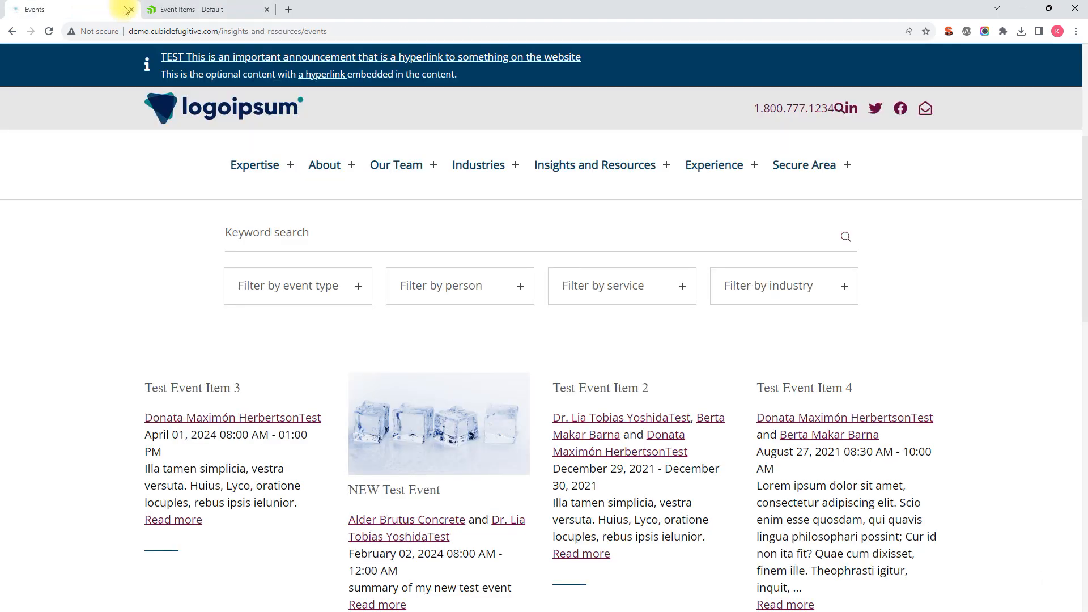
{"action": "scroll", "coordinate": [348, 184], "scroll_direction": "down", "scroll_amount": 3}
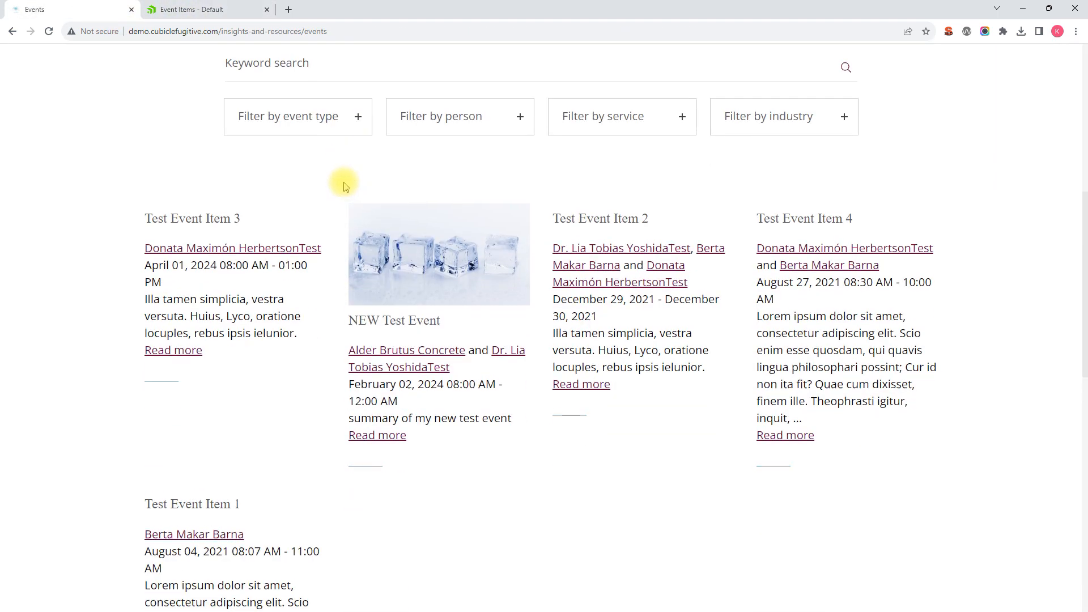
{"action": "scroll", "coordinate": [344, 182], "scroll_direction": "up", "scroll_amount": 1}
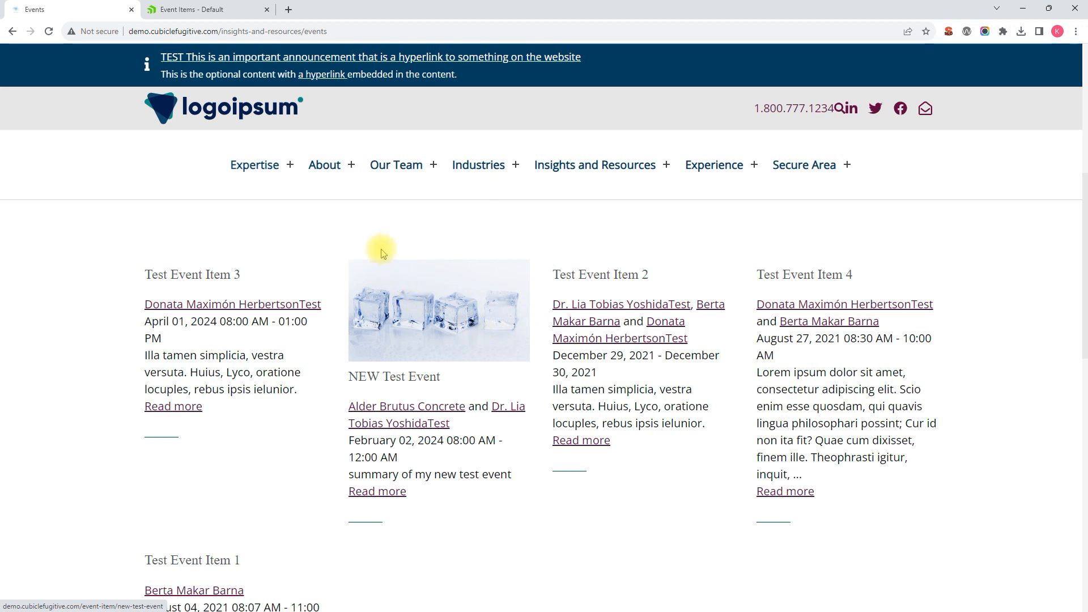
Return to the copied event in the Sitefinity admin and change its title to "Duplicated Event"
{"action": "left_click", "coordinate": [216, 12]}
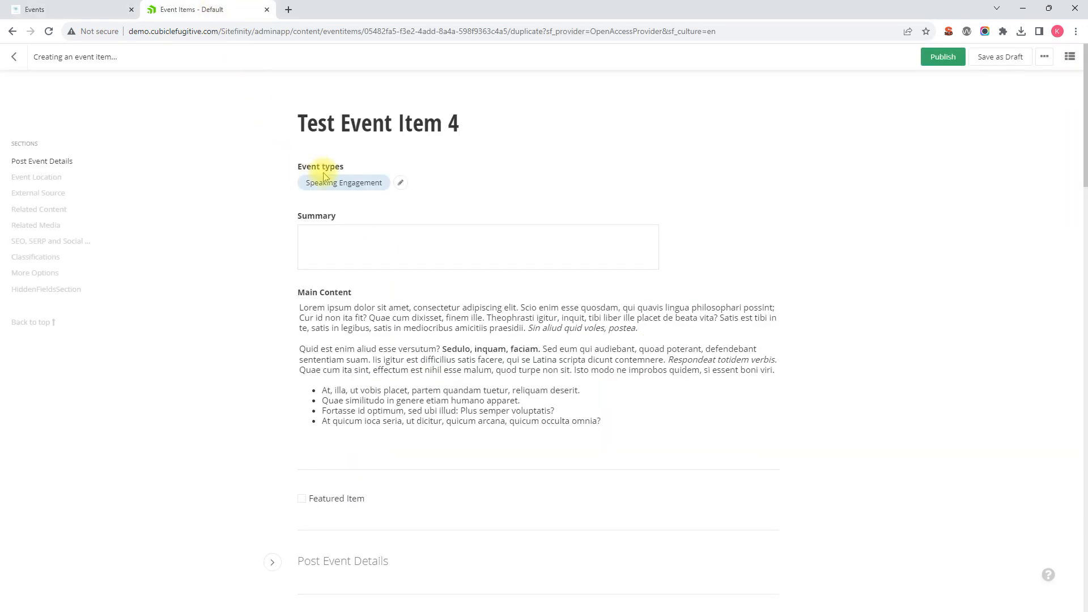
{"action": "left_click_drag", "start_coordinate": [456, 123], "coordinate": [291, 127]}
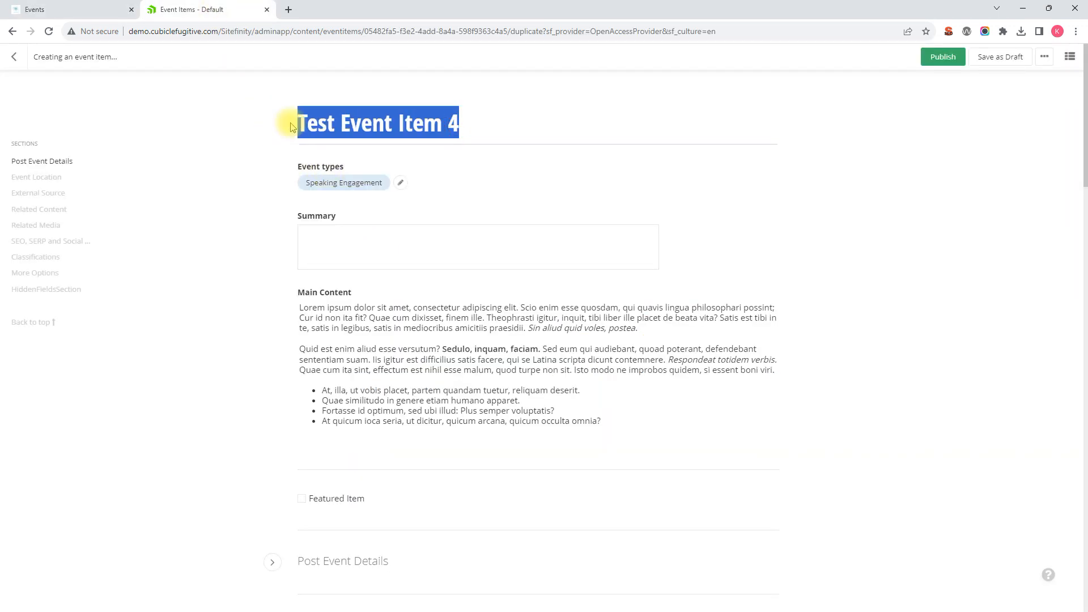
{"action": "type", "text": "Duplicated Event"}
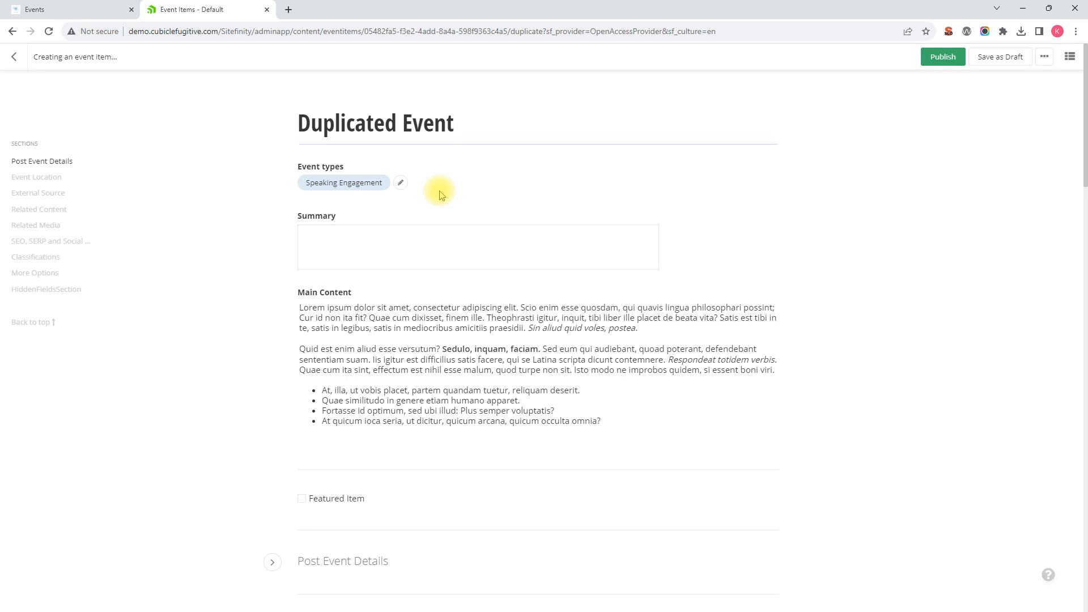
Review the copied event's fields and reselect Speaking Engagement as its event type
{"action": "scroll", "coordinate": [416, 218], "scroll_direction": "down", "scroll_amount": 1}
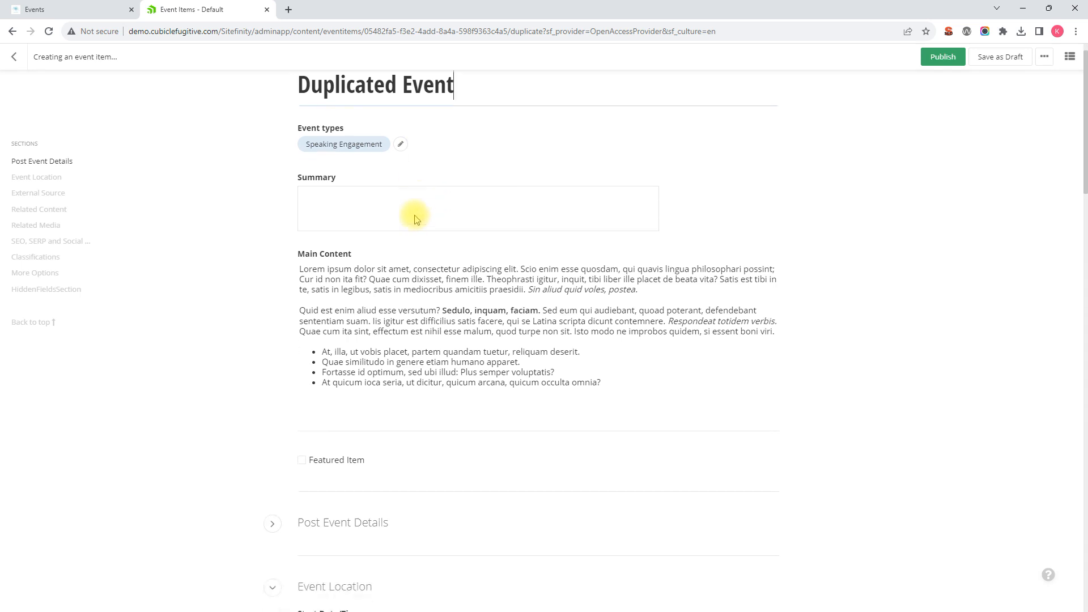
{"action": "scroll", "coordinate": [415, 218], "scroll_direction": "down", "scroll_amount": 14}
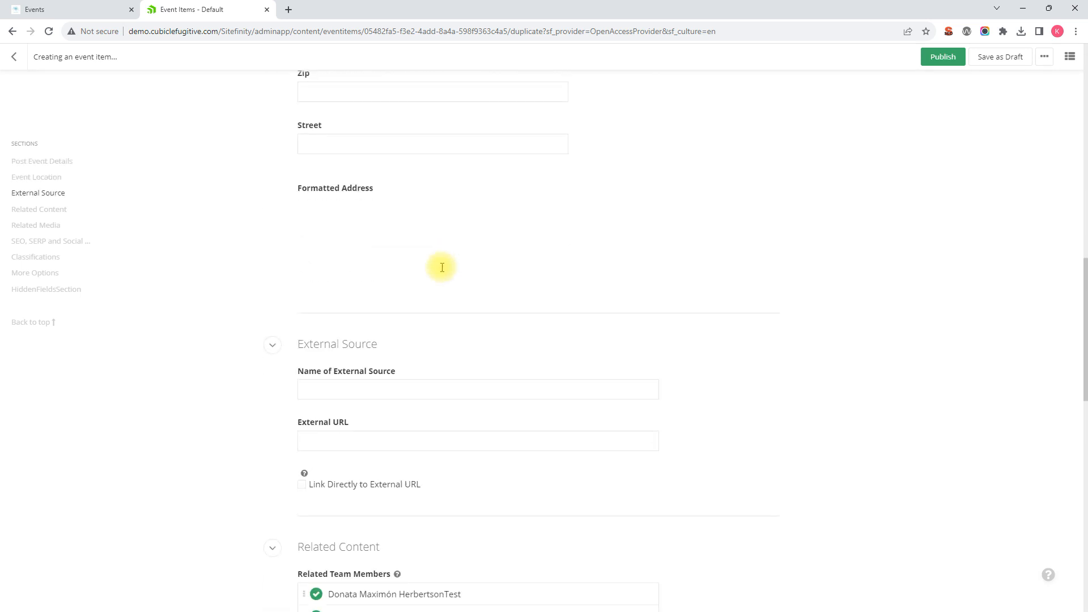
{"action": "scroll", "coordinate": [442, 267], "scroll_direction": "down", "scroll_amount": 6}
{"action": "scroll", "coordinate": [442, 267], "scroll_direction": "up", "scroll_amount": 10}
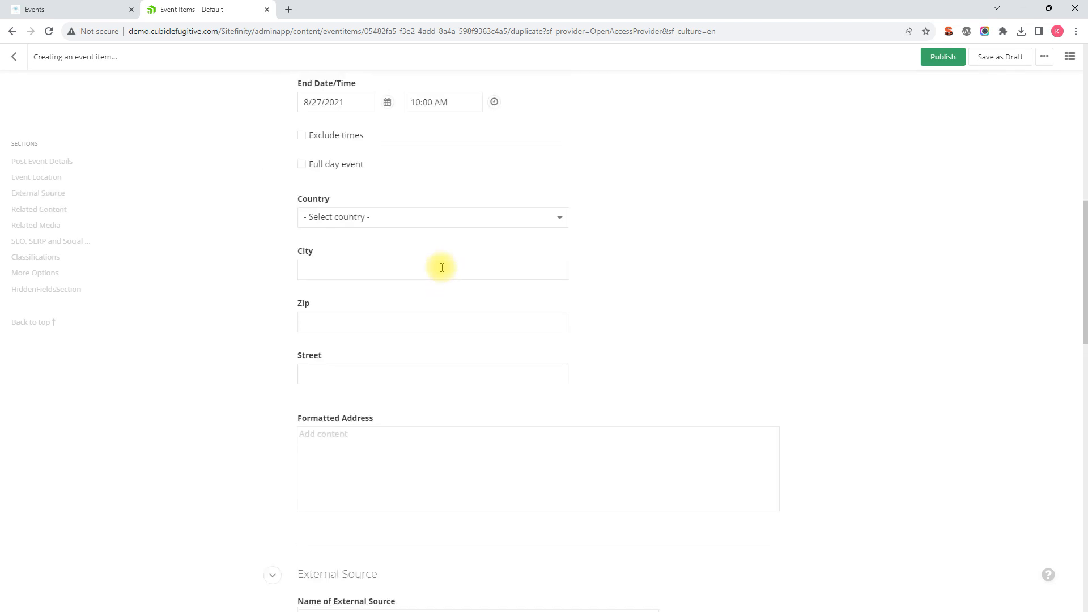
{"action": "scroll", "coordinate": [442, 267], "scroll_direction": "up", "scroll_amount": 16}
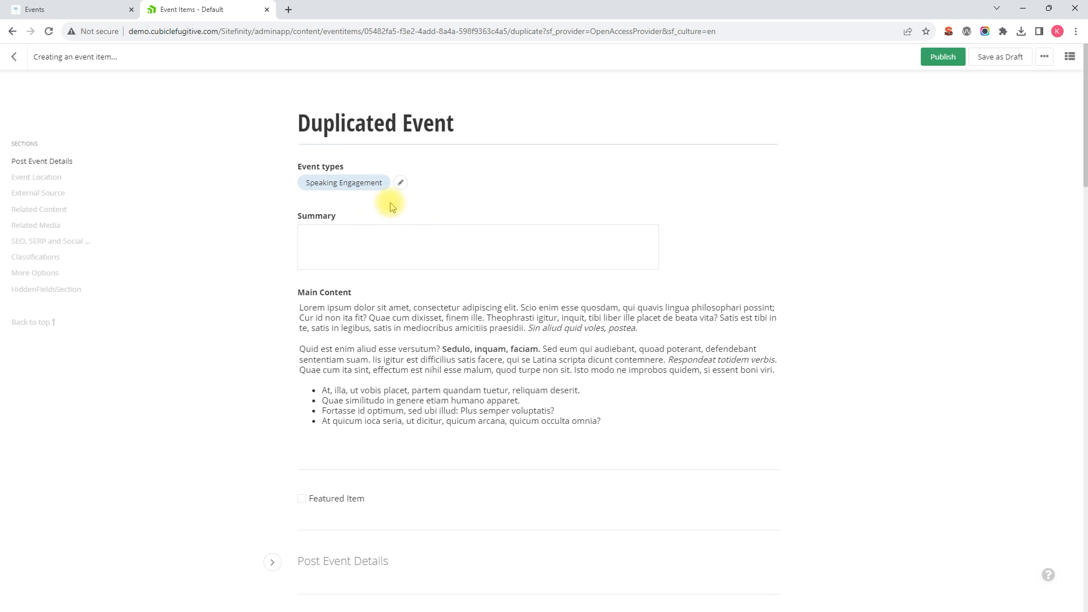
{"action": "scroll", "coordinate": [387, 368], "scroll_direction": "down", "scroll_amount": 1}
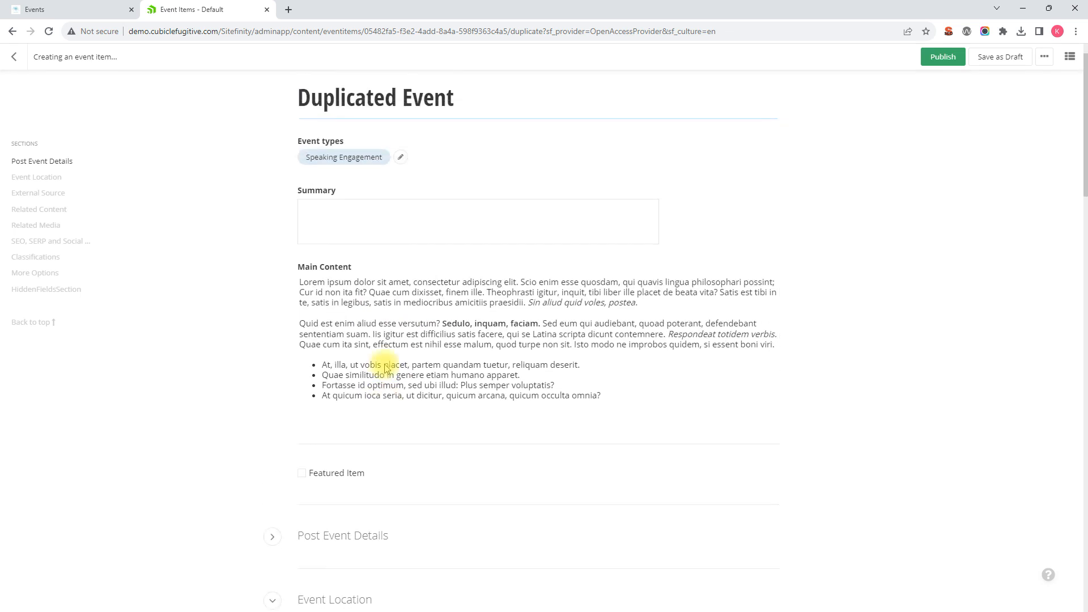
{"action": "scroll", "coordinate": [387, 368], "scroll_direction": "up", "scroll_amount": 1}
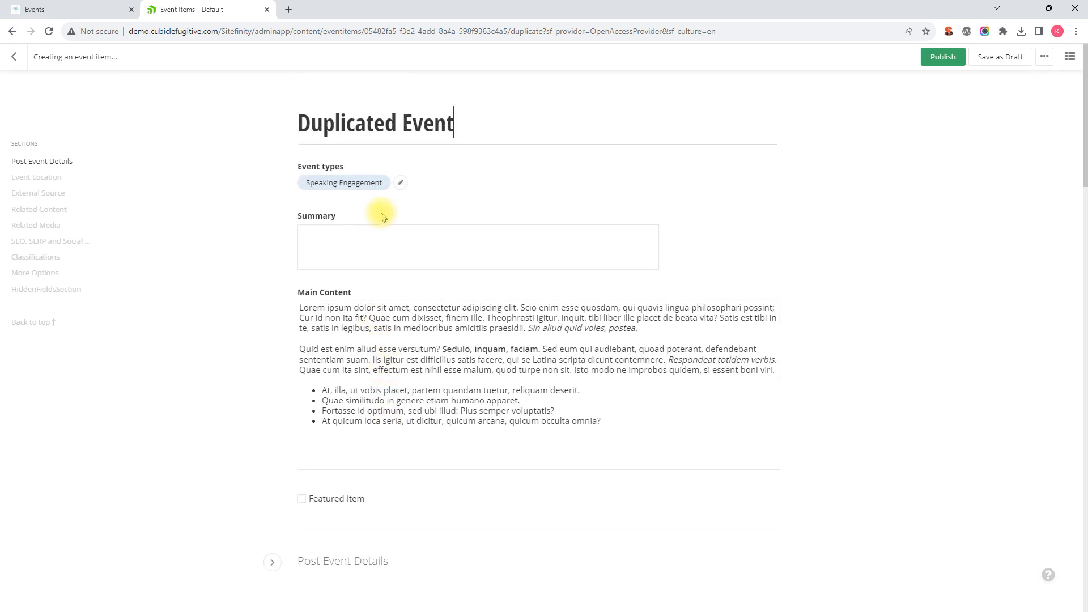
{"action": "left_click", "coordinate": [398, 182]}
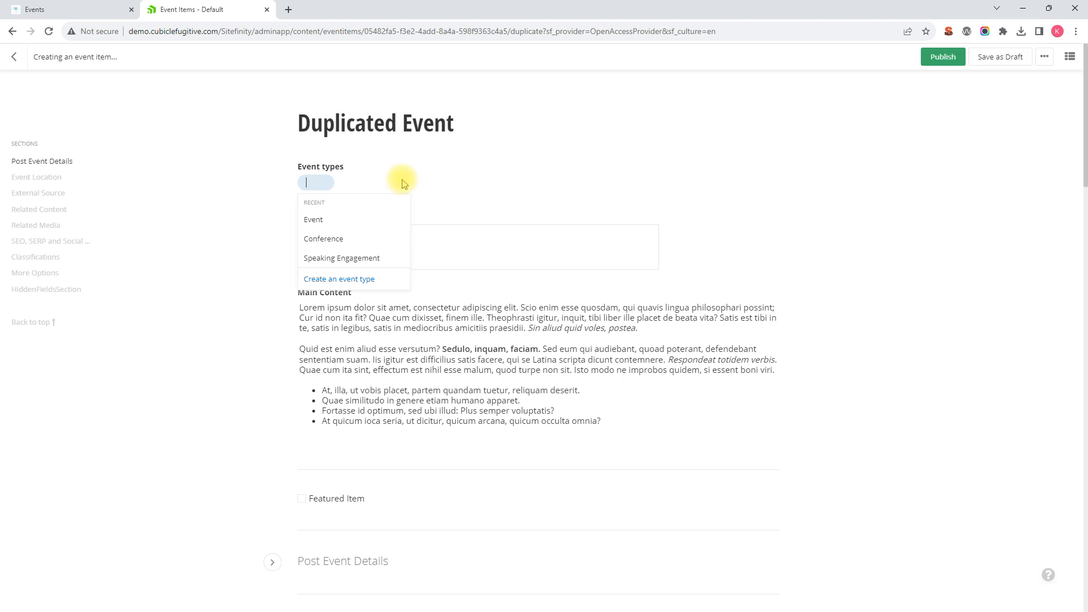
{"action": "left_click", "coordinate": [333, 258]}
{"action": "scroll", "coordinate": [408, 243], "scroll_direction": "down", "scroll_amount": 2}
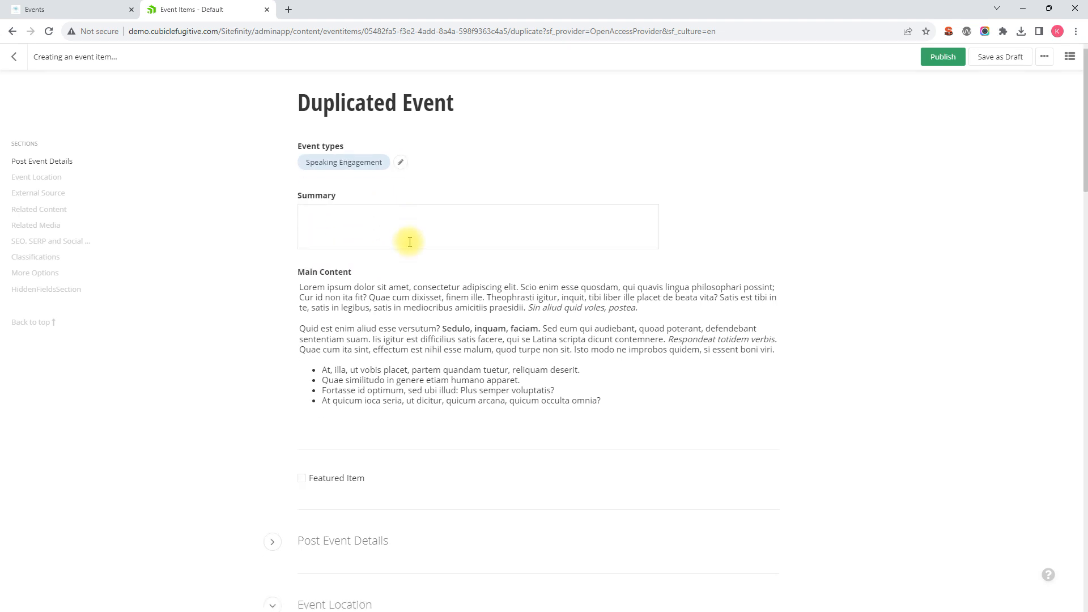
Delete the first paragraph, beginning "Lorem ipsum dolor sit amet", from the Main Content
{"action": "scroll", "coordinate": [414, 234], "scroll_direction": "up", "scroll_amount": 2}
{"action": "left_click_drag", "start_coordinate": [648, 329], "coordinate": [260, 304]}
{"action": "key", "text": "Delete"}
{"action": "key", "text": "Delete"}
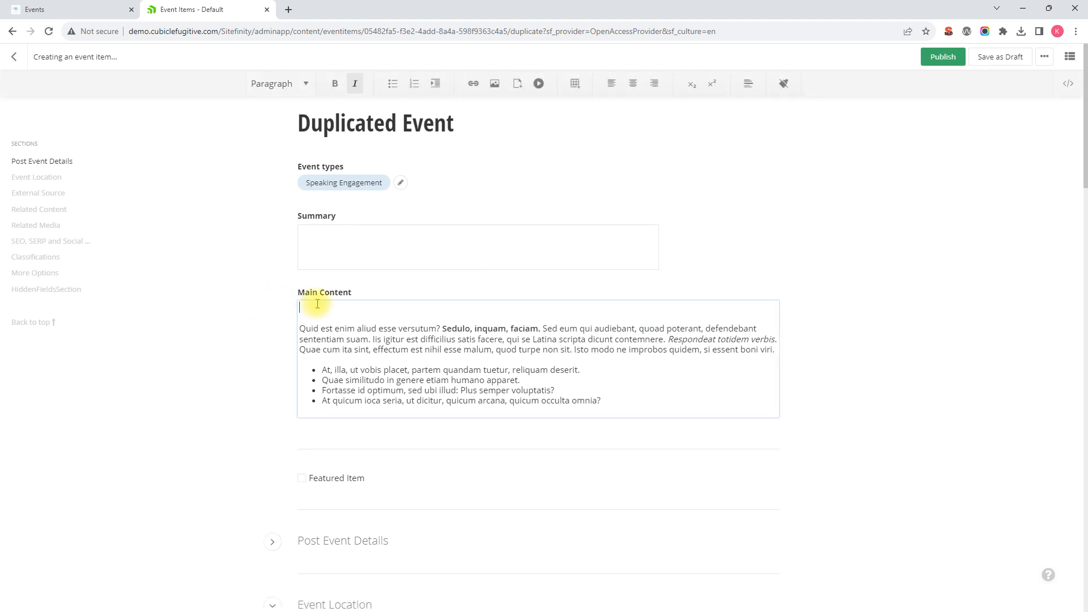
Activate the empty Summary field and review the Main Content, Featured Item and event date fields
{"action": "left_click", "coordinate": [362, 238]}
{"action": "scroll", "coordinate": [426, 268], "scroll_direction": "down", "scroll_amount": 1}
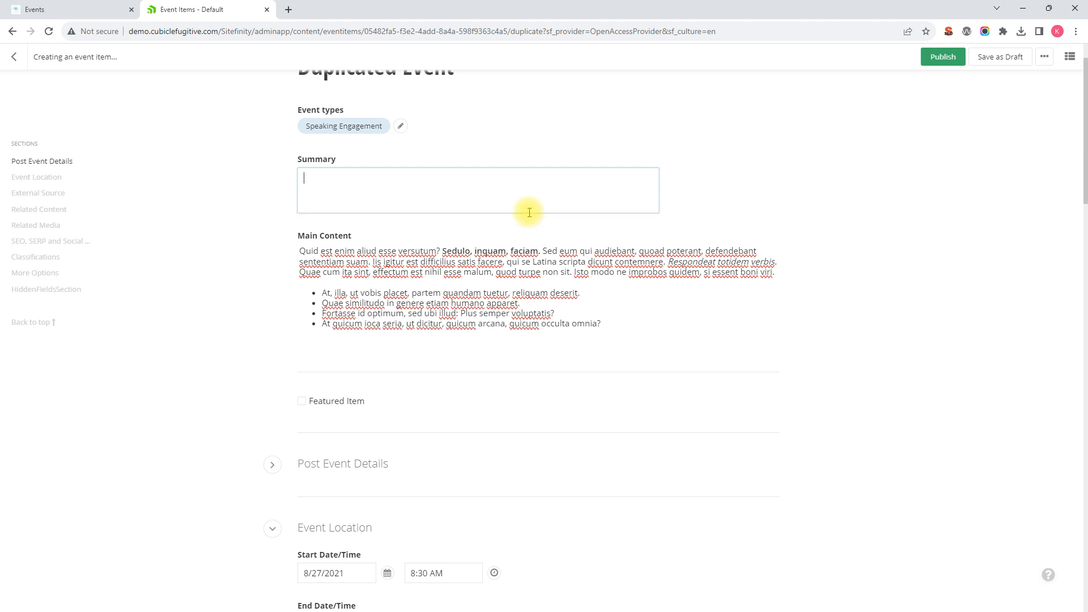
{"action": "scroll", "coordinate": [351, 269], "scroll_direction": "down", "scroll_amount": 2}
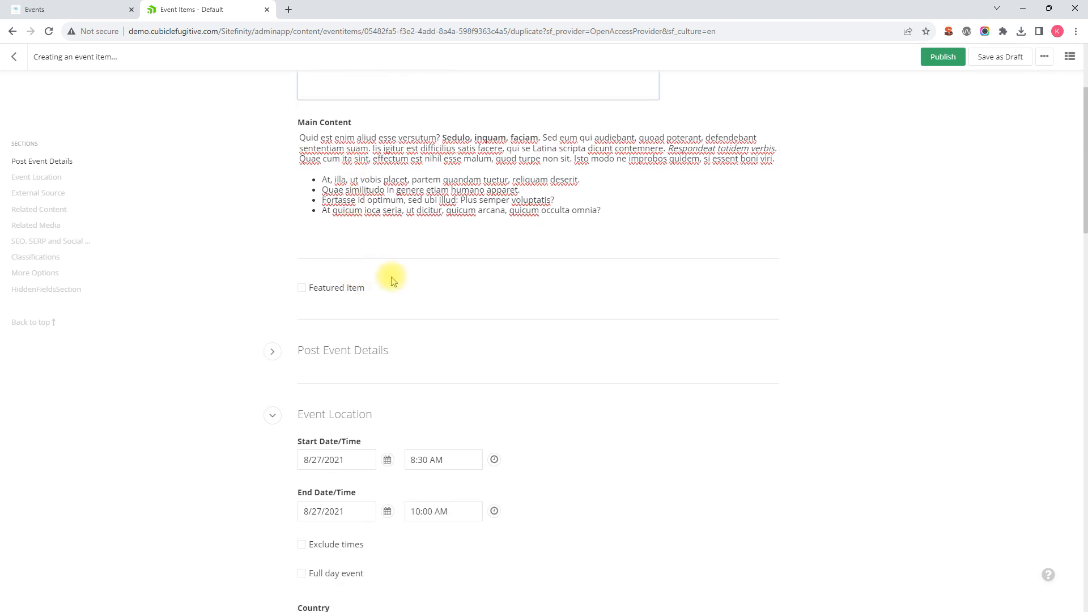
{"action": "scroll", "coordinate": [348, 278], "scroll_direction": "up", "scroll_amount": 1}
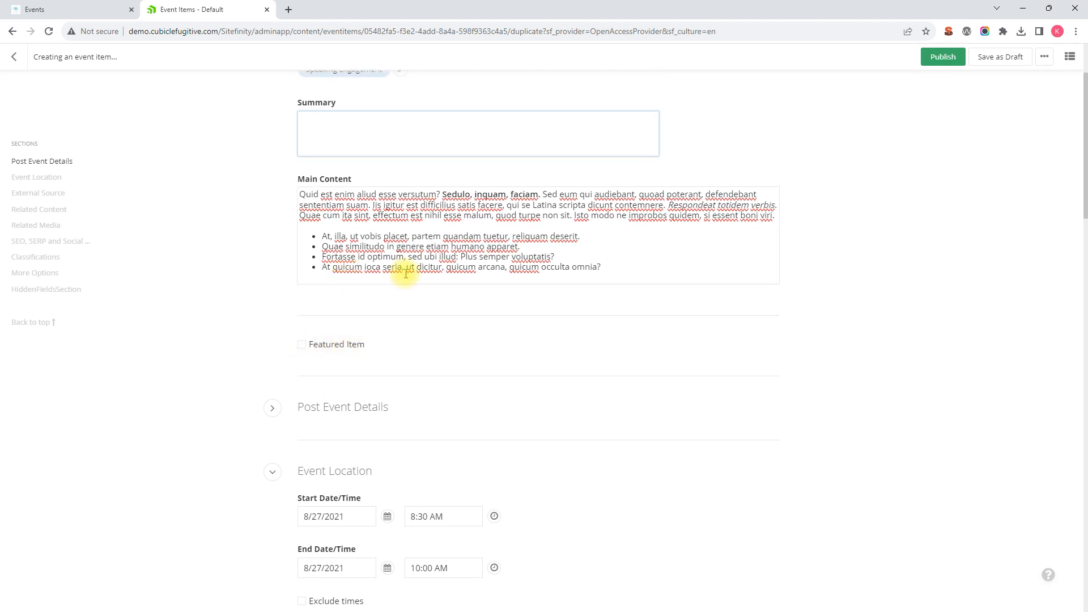
{"action": "scroll", "coordinate": [412, 305], "scroll_direction": "down", "scroll_amount": 1}
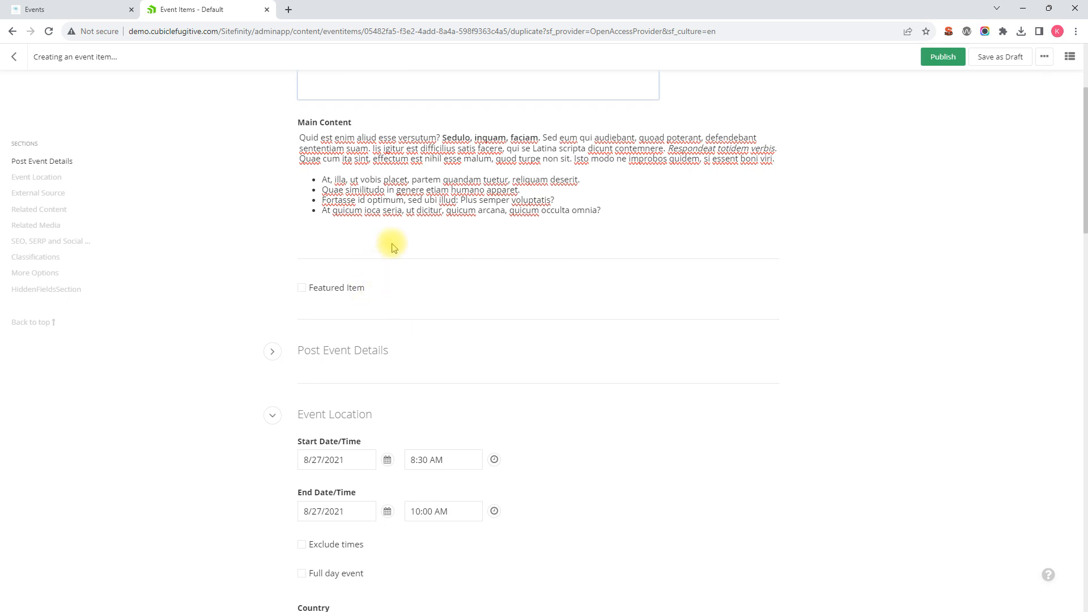
Set the event's start date to 2/2/2024 in the Event Location section
{"action": "scroll", "coordinate": [395, 248], "scroll_direction": "down", "scroll_amount": 2}
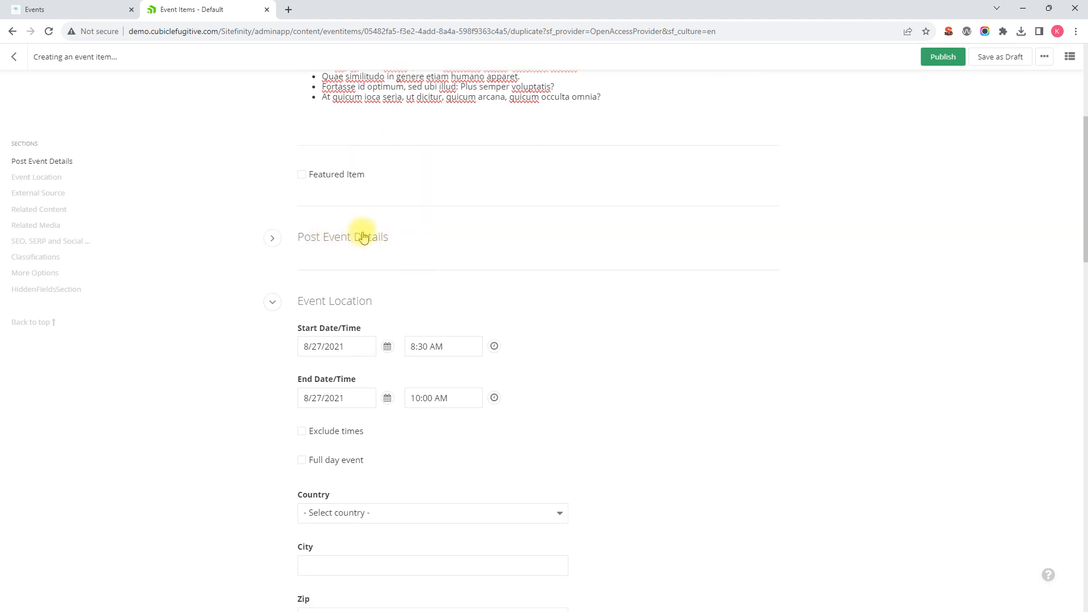
{"action": "scroll", "coordinate": [384, 245], "scroll_direction": "down", "scroll_amount": 1}
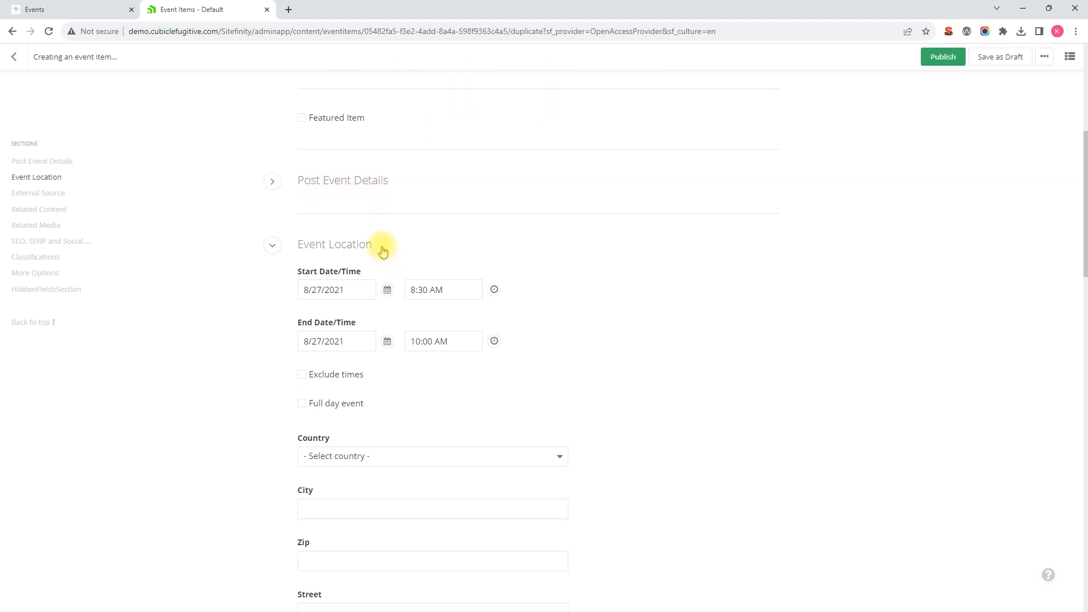
{"action": "left_click", "coordinate": [352, 291]}
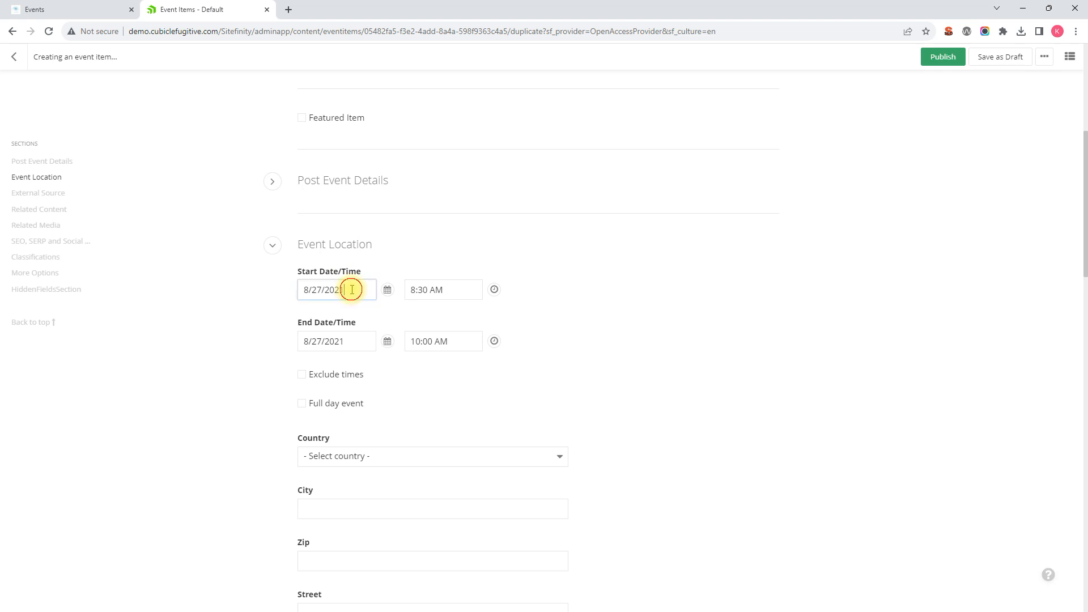
{"action": "left_click", "coordinate": [387, 291]}
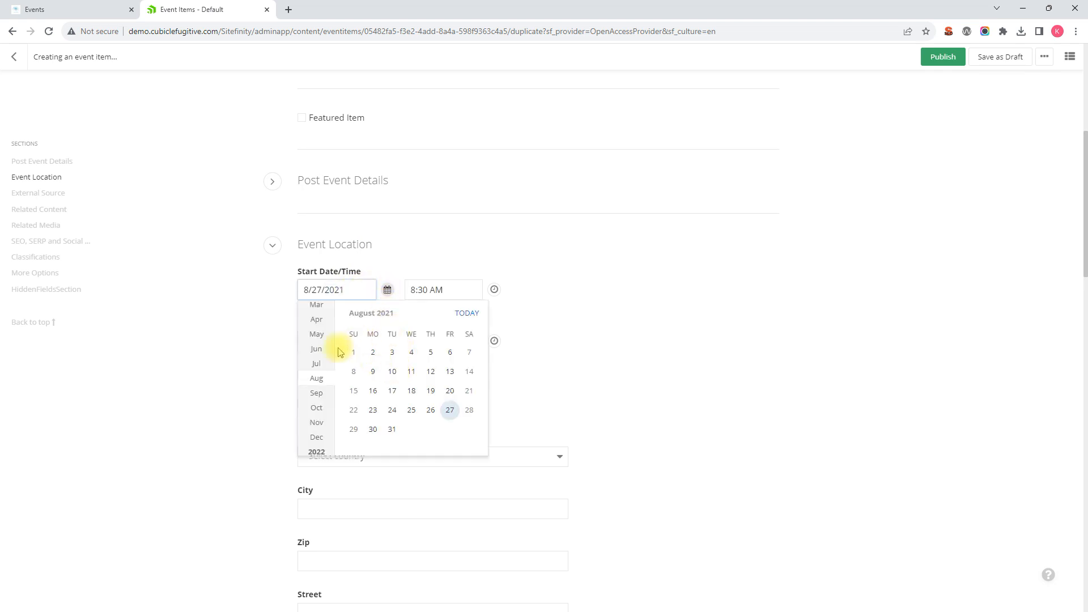
{"action": "scroll", "coordinate": [316, 418], "scroll_direction": "down", "scroll_amount": 2}
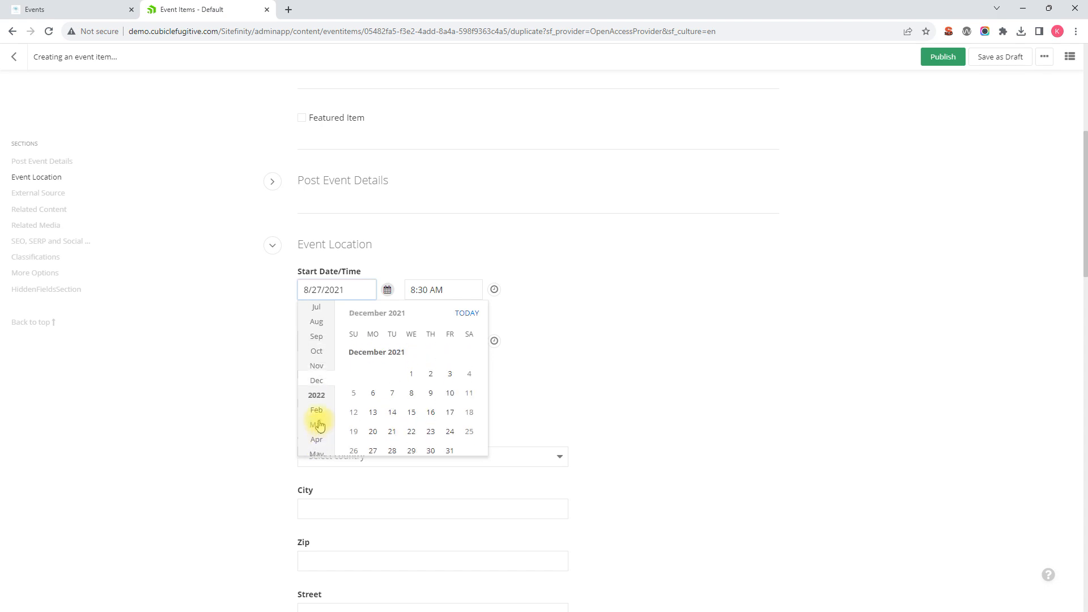
{"action": "scroll", "coordinate": [316, 381], "scroll_direction": "up", "scroll_amount": 6}
{"action": "scroll", "coordinate": [320, 348], "scroll_direction": "down", "scroll_amount": 15}
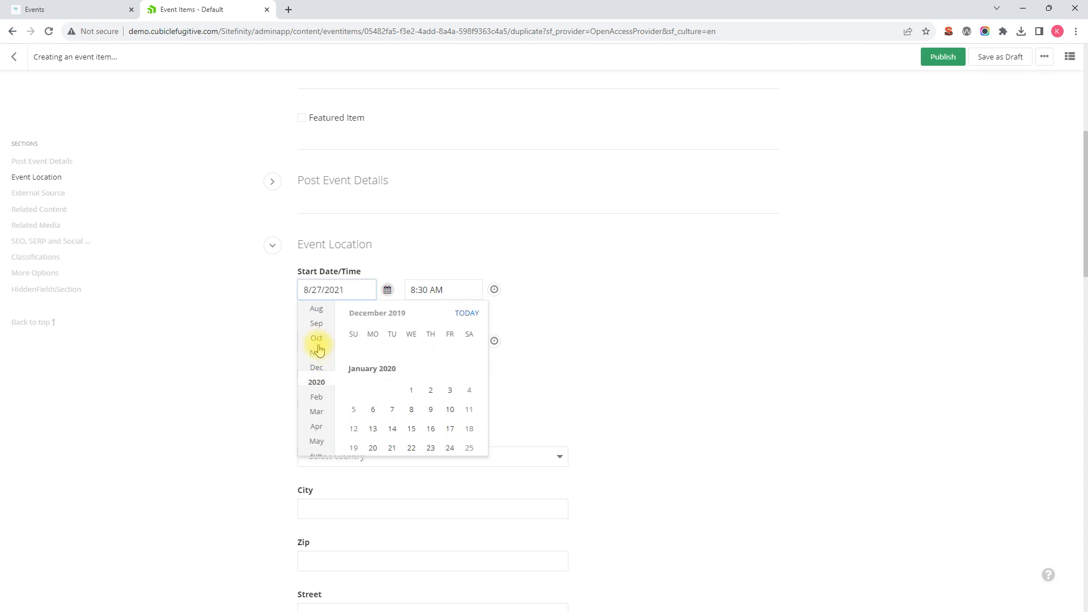
{"action": "scroll", "coordinate": [319, 349], "scroll_direction": "down", "scroll_amount": 17}
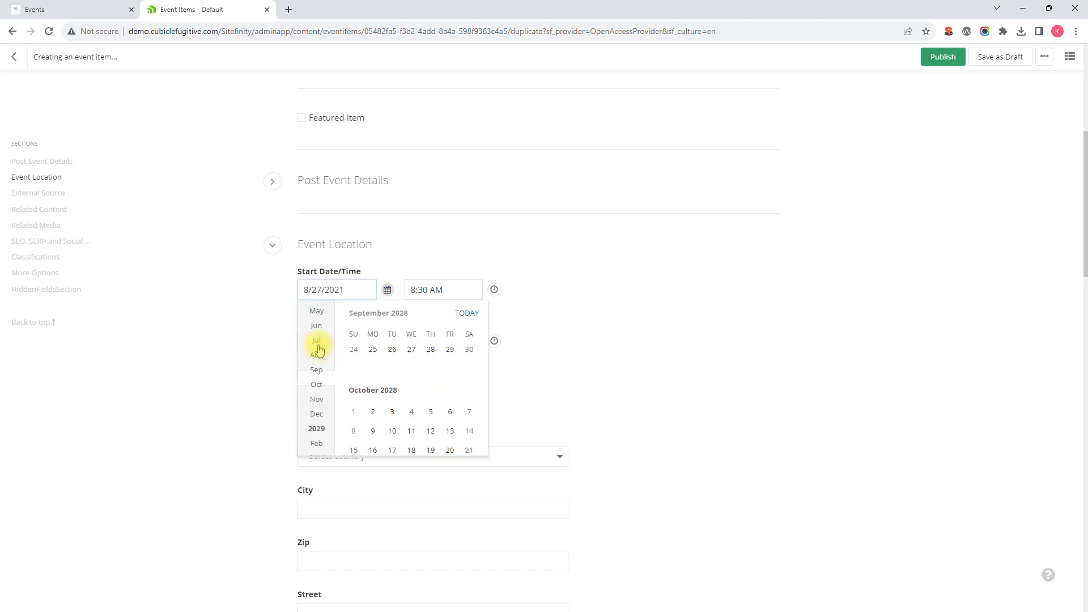
{"action": "scroll", "coordinate": [319, 349], "scroll_direction": "up", "scroll_amount": 7}
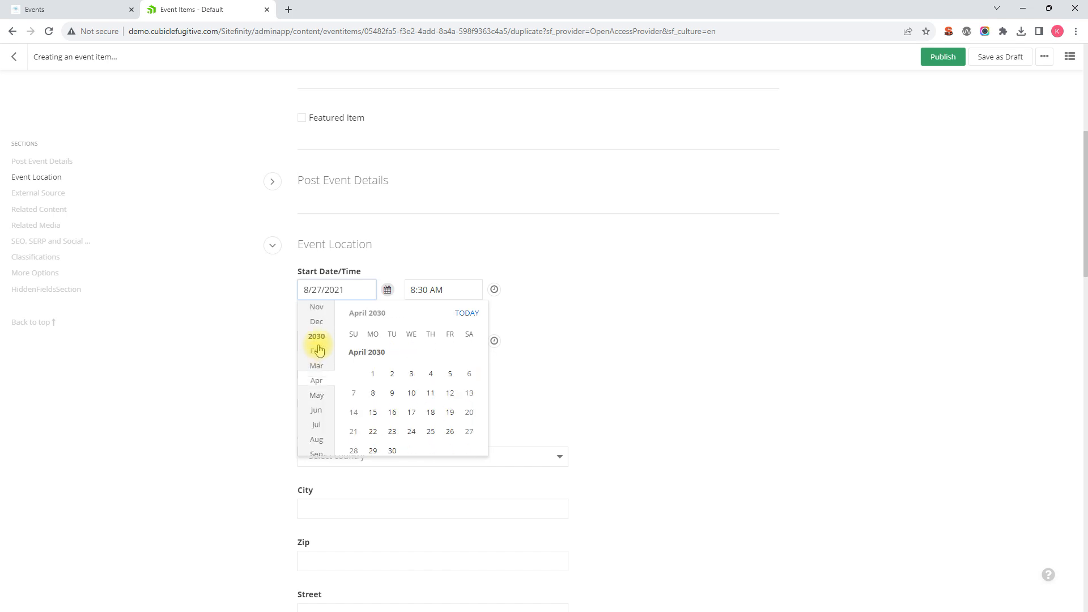
{"action": "scroll", "coordinate": [320, 348], "scroll_direction": "up", "scroll_amount": 3}
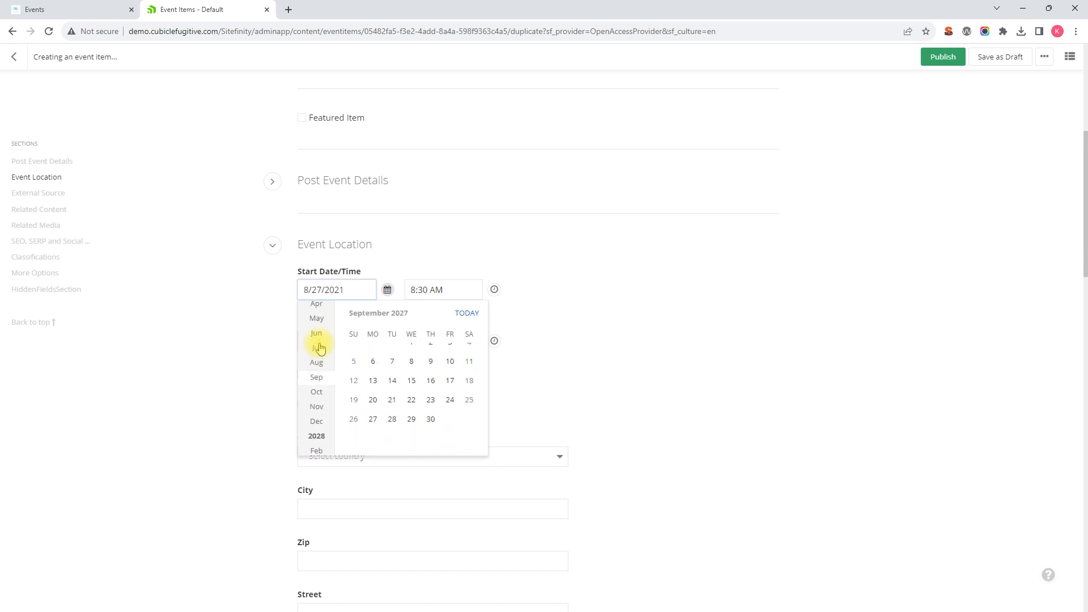
{"action": "scroll", "coordinate": [320, 348], "scroll_direction": "up", "scroll_amount": 5}
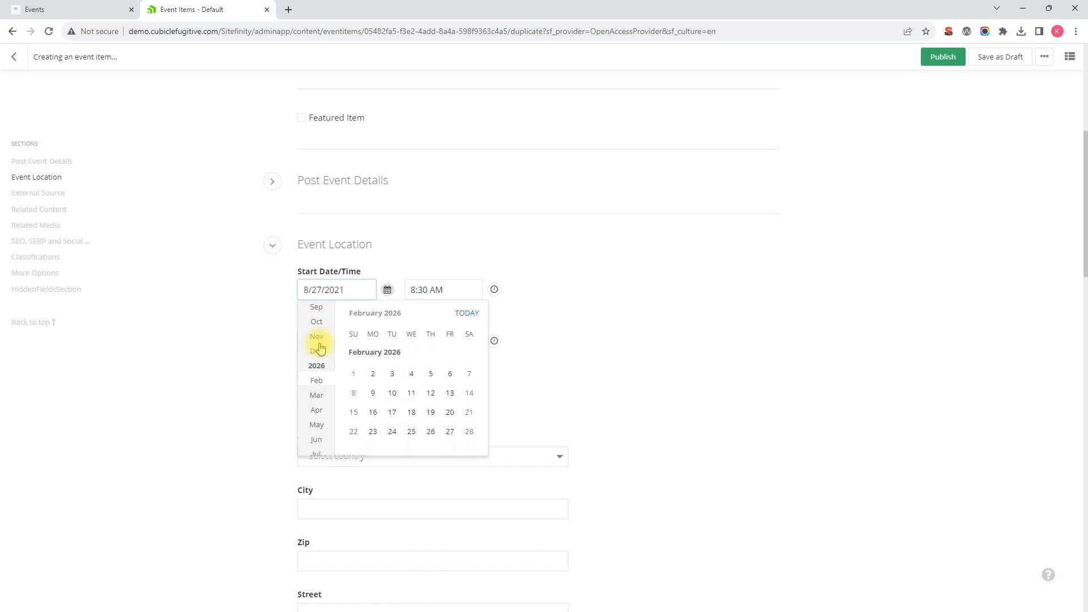
{"action": "scroll", "coordinate": [320, 351], "scroll_direction": "up", "scroll_amount": 3}
{"action": "scroll", "coordinate": [321, 348], "scroll_direction": "up", "scroll_amount": 4}
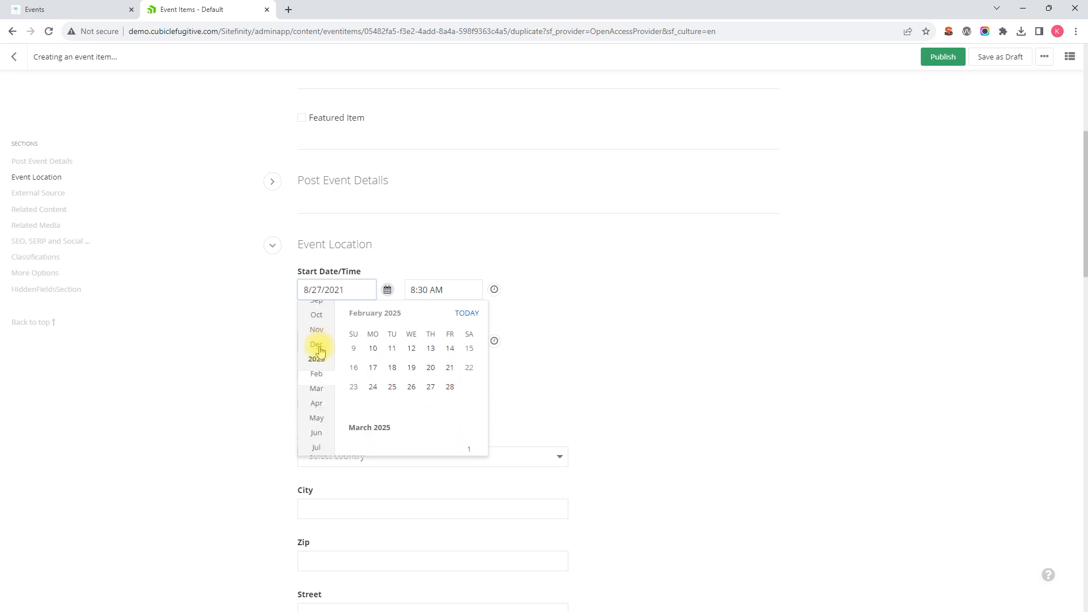
{"action": "scroll", "coordinate": [322, 374], "scroll_direction": "up", "scroll_amount": 2}
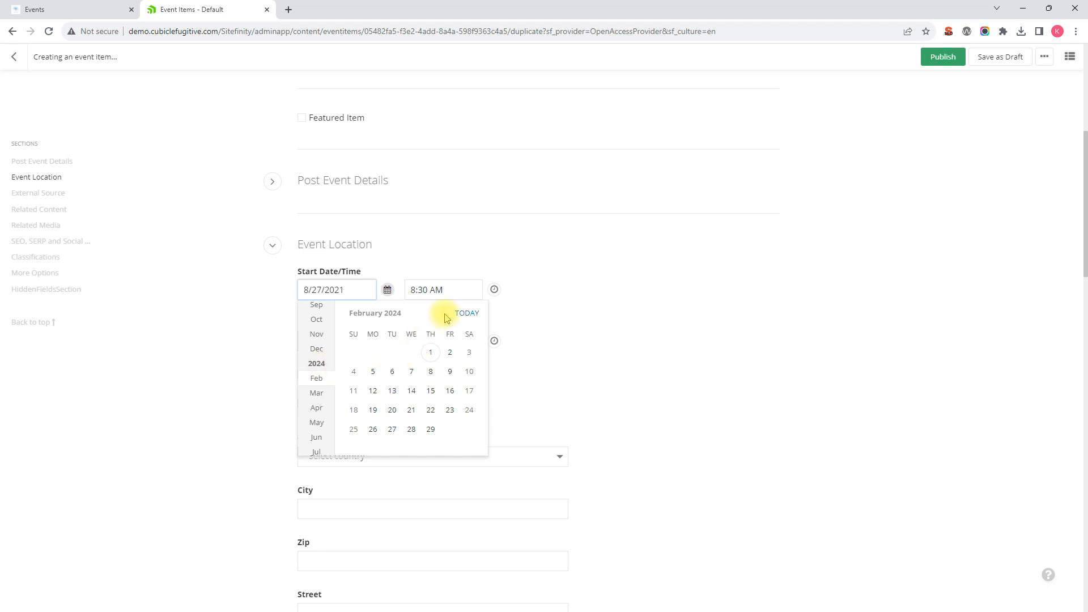
{"action": "left_click", "coordinate": [448, 352]}
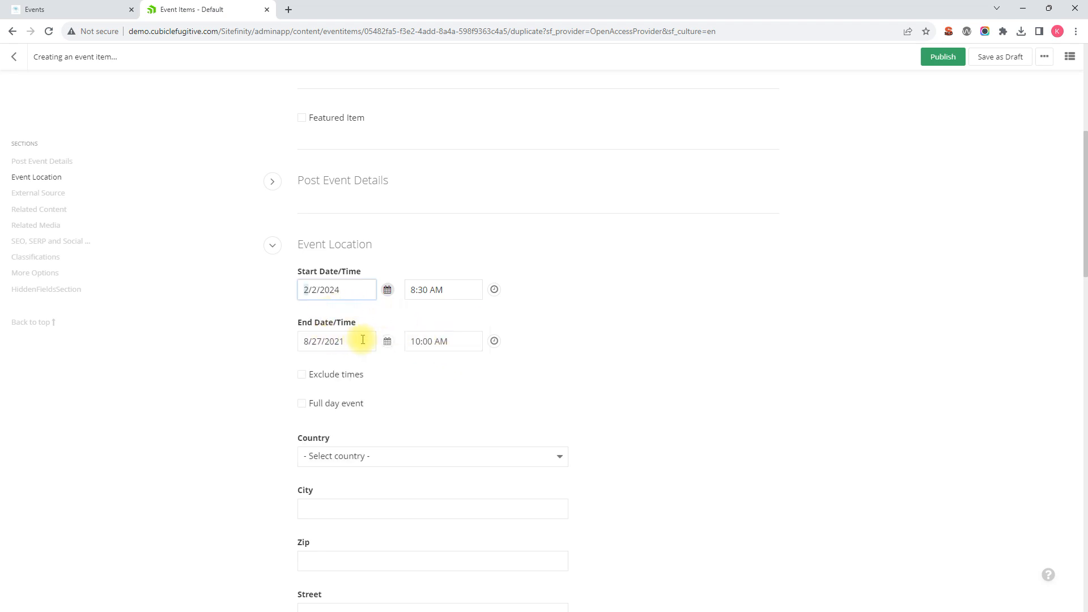
Set the event's end date to 2/2/2024
{"action": "left_click", "coordinate": [388, 342]}
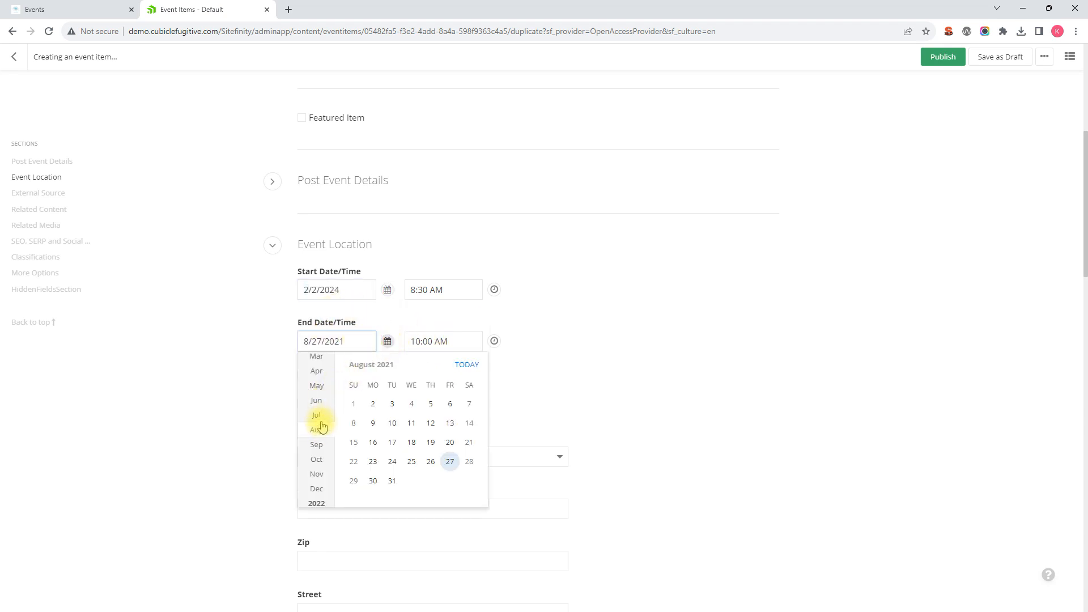
{"action": "scroll", "coordinate": [323, 418], "scroll_direction": "down", "scroll_amount": 15}
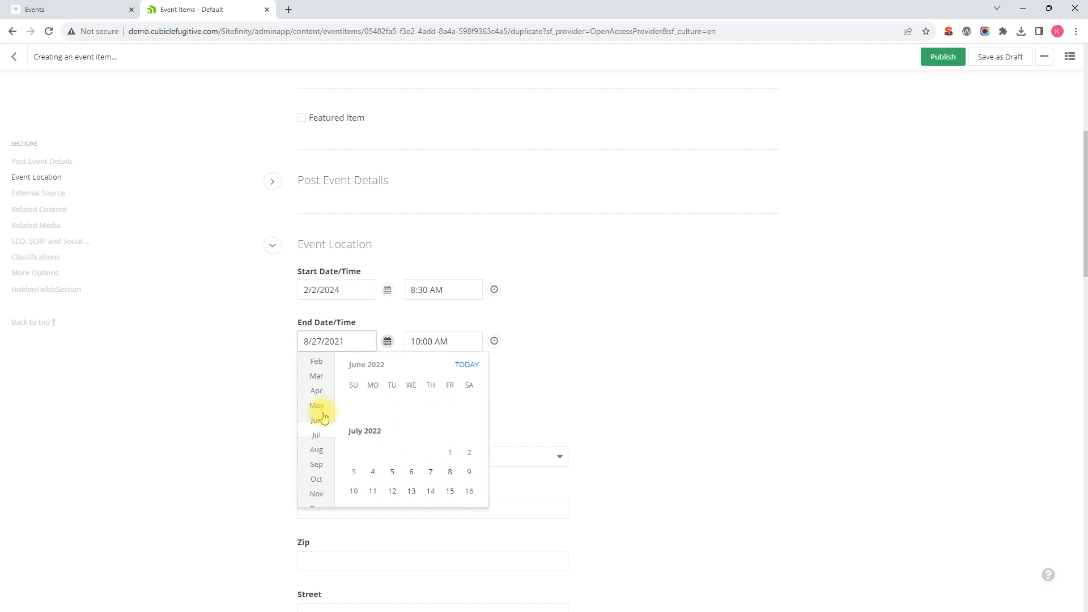
{"action": "scroll", "coordinate": [323, 418], "scroll_direction": "up", "scroll_amount": 1}
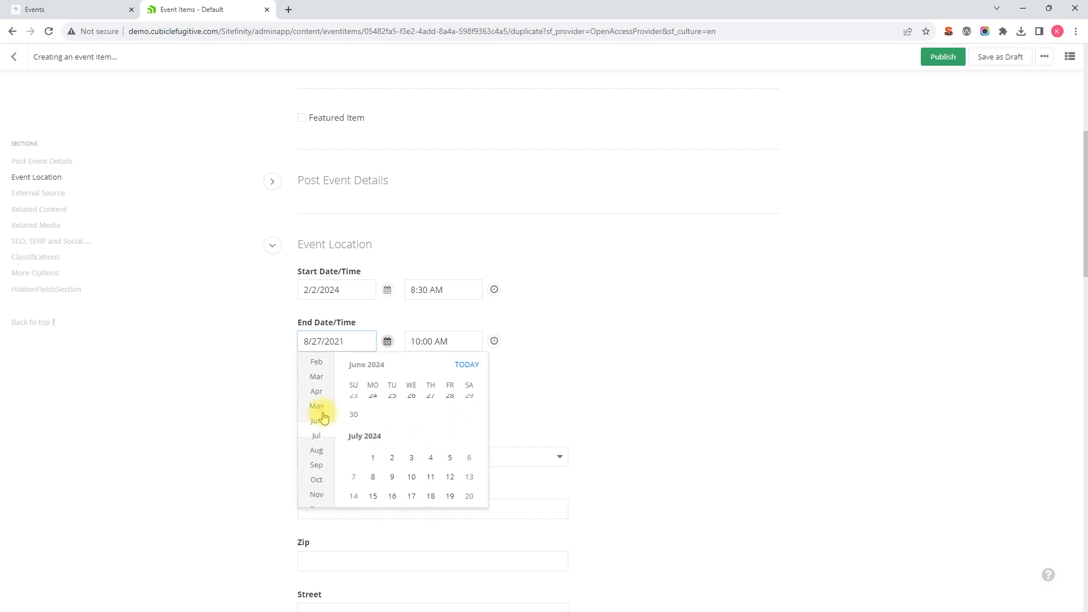
{"action": "left_click", "coordinate": [321, 369]}
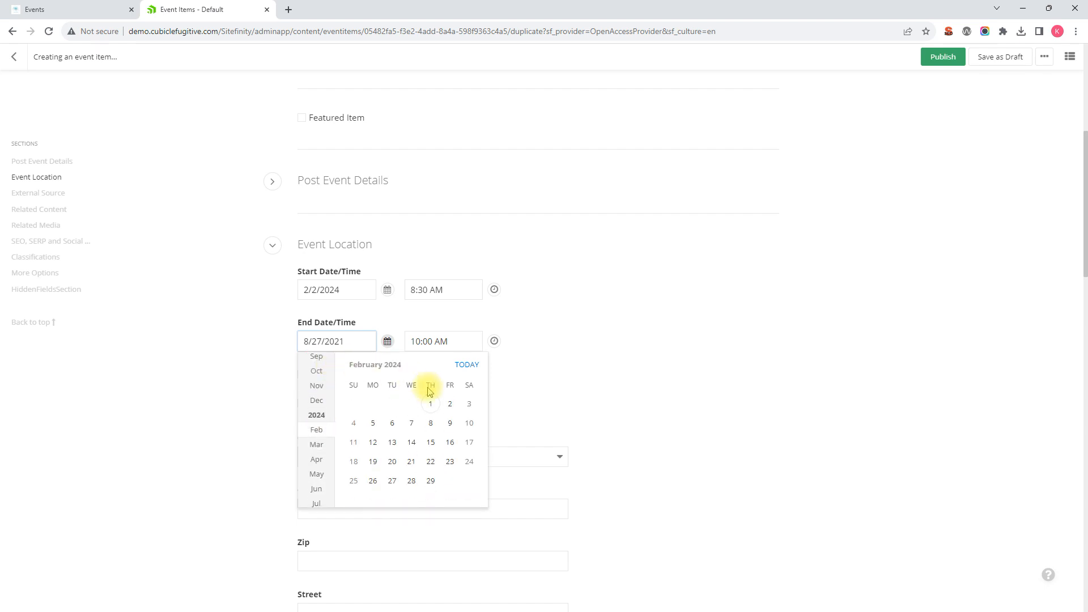
{"action": "left_click", "coordinate": [448, 403]}
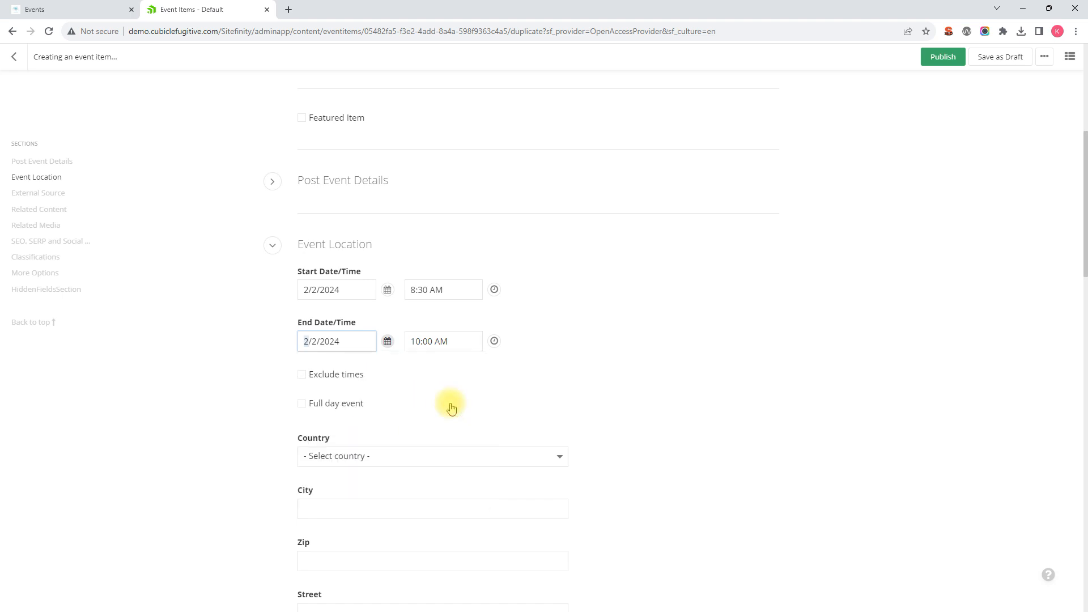
Review the start and end times, the country and address fields, and the External Source section of the event
{"action": "left_click", "coordinate": [452, 288]}
{"action": "left_click", "coordinate": [449, 341]}
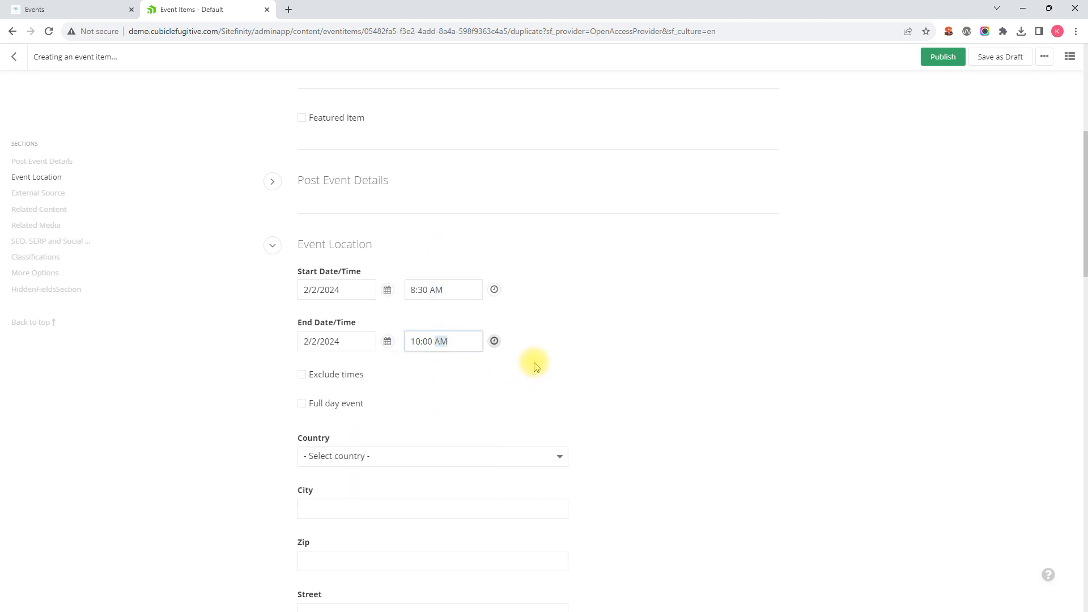
{"action": "scroll", "coordinate": [536, 367], "scroll_direction": "down", "scroll_amount": 1}
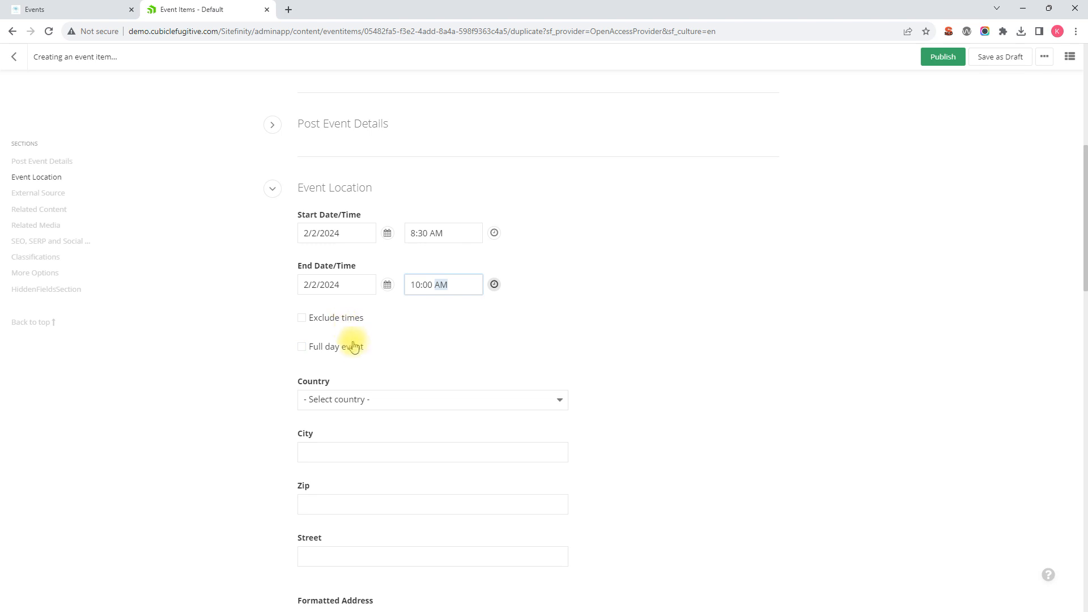
{"action": "scroll", "coordinate": [354, 346], "scroll_direction": "down", "scroll_amount": 2}
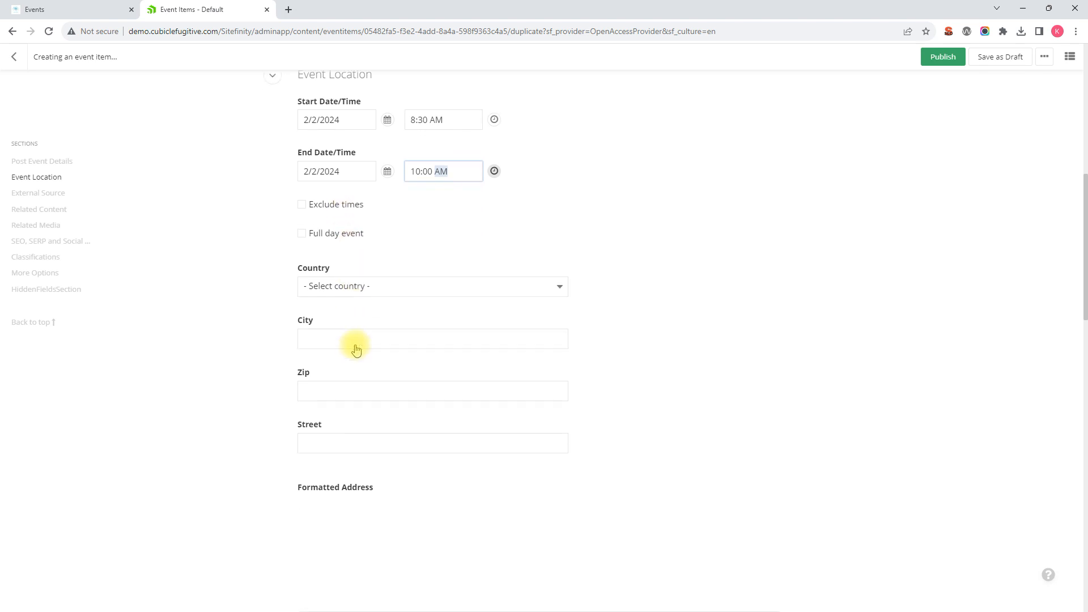
{"action": "left_click", "coordinate": [366, 291]}
{"action": "left_click", "coordinate": [440, 236]}
{"action": "left_click", "coordinate": [440, 235]}
{"action": "scroll", "coordinate": [429, 277], "scroll_direction": "down", "scroll_amount": 1}
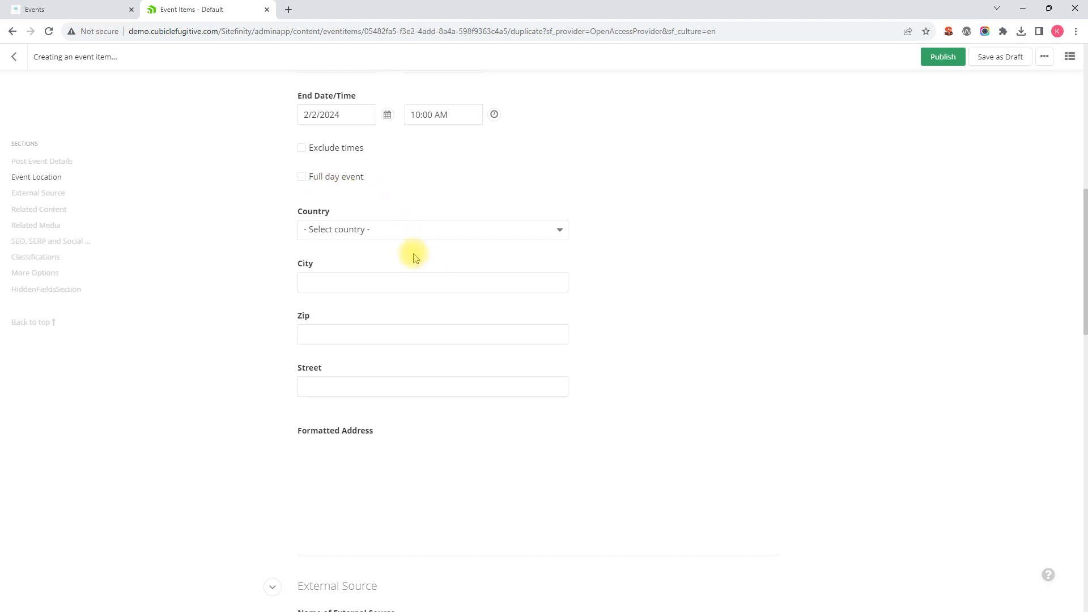
{"action": "scroll", "coordinate": [413, 253], "scroll_direction": "down", "scroll_amount": 3}
{"action": "scroll", "coordinate": [377, 270], "scroll_direction": "down", "scroll_amount": 5}
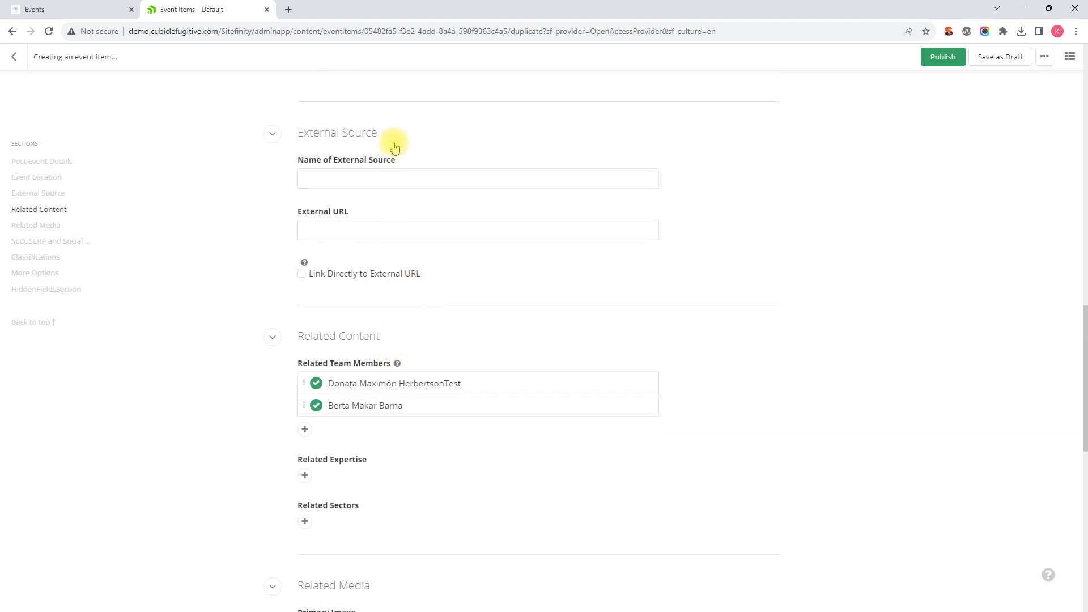
Remove both related team members and add the last team member from the recent suggestions instead
{"action": "scroll", "coordinate": [413, 199], "scroll_direction": "down", "scroll_amount": 2}
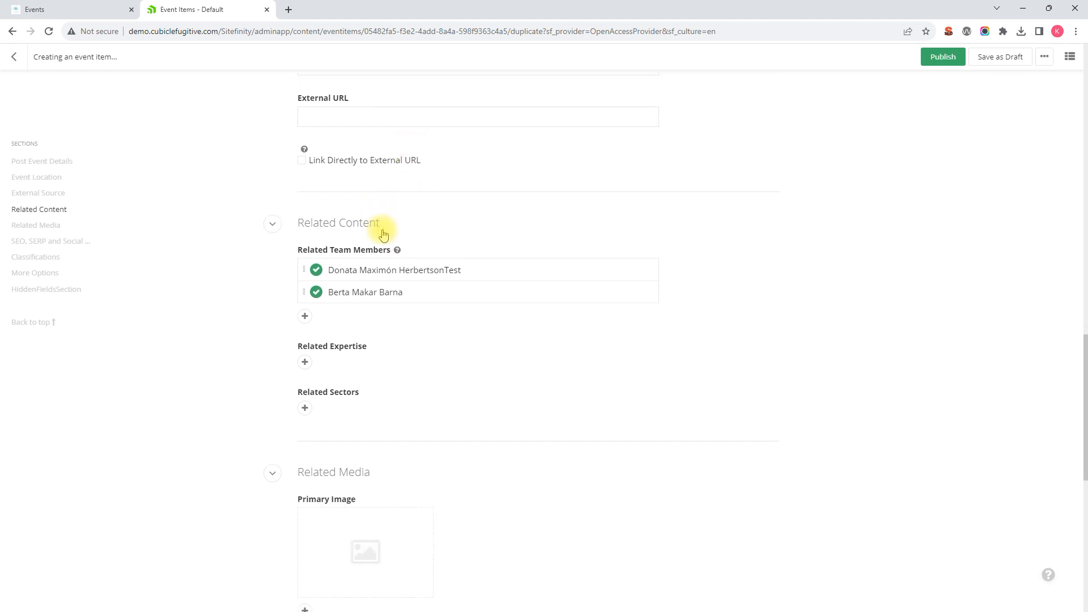
{"action": "scroll", "coordinate": [518, 259], "scroll_direction": "down", "scroll_amount": 1}
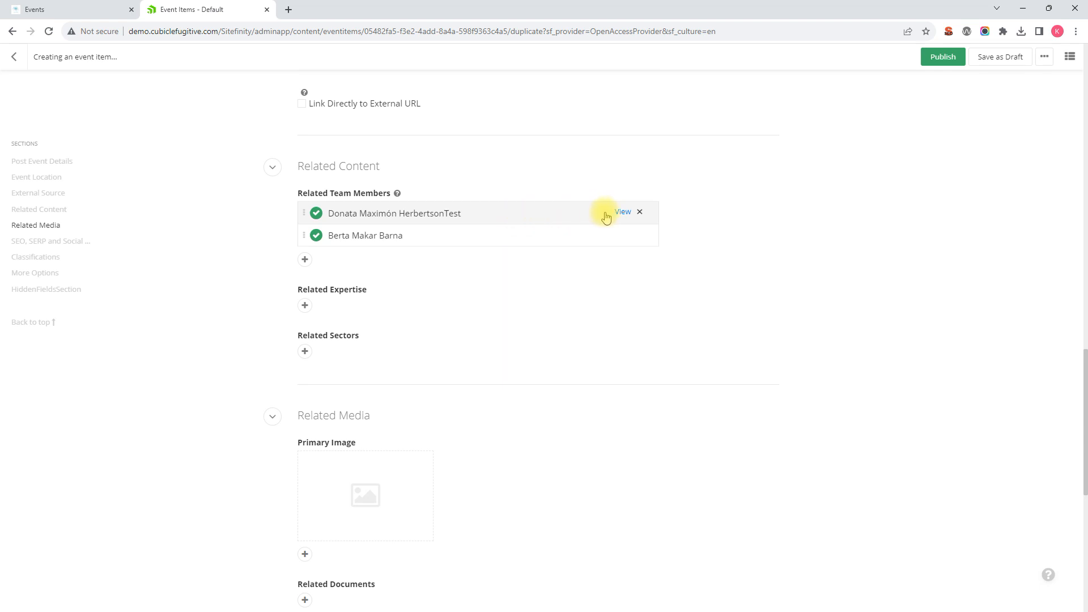
{"action": "left_click", "coordinate": [640, 213]}
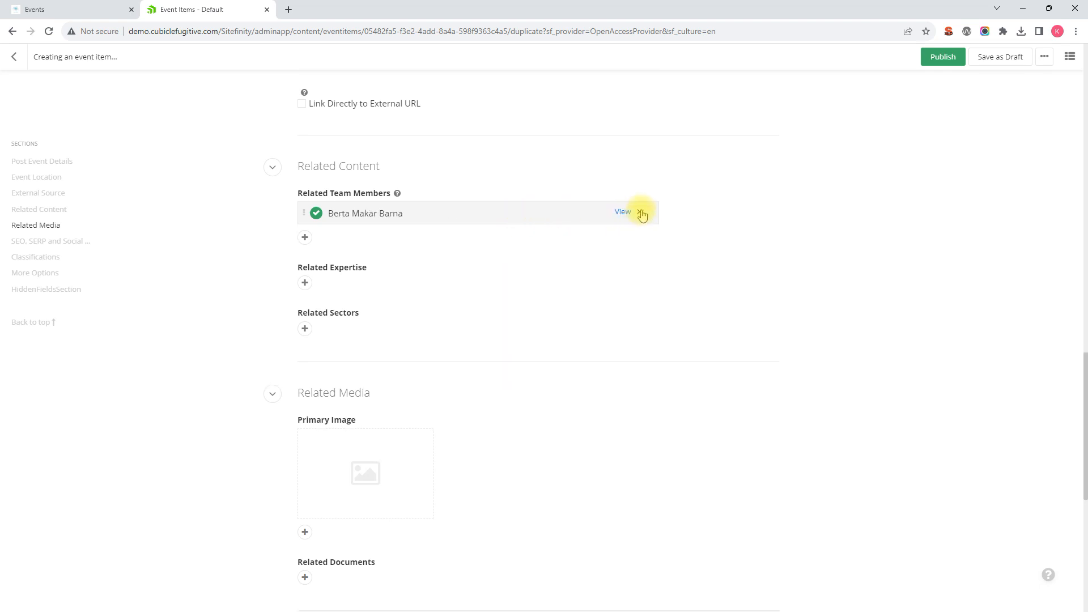
{"action": "left_click", "coordinate": [640, 213]}
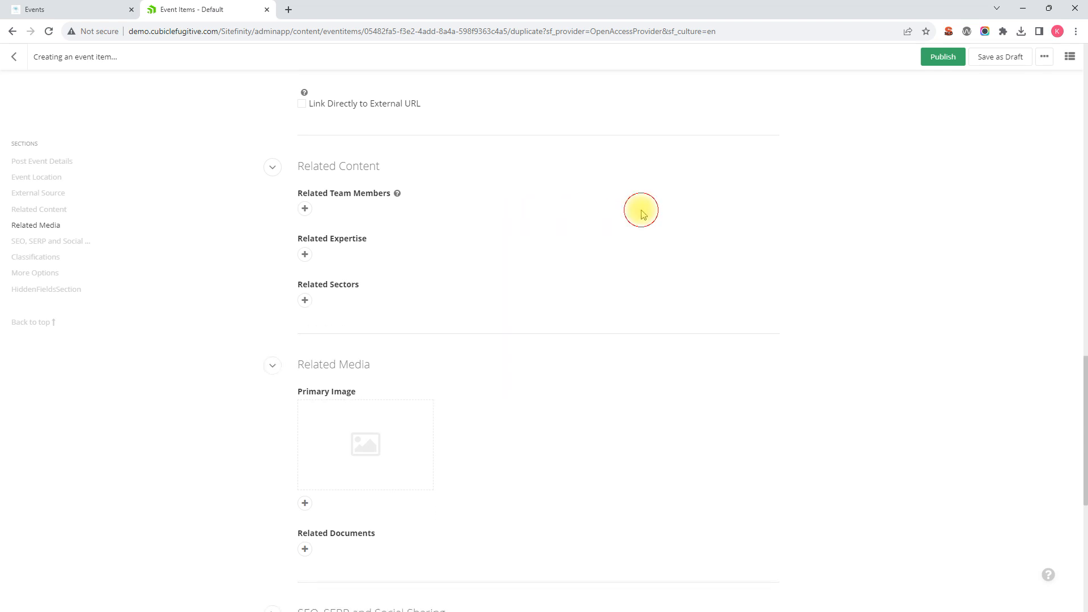
{"action": "left_click", "coordinate": [306, 210]}
{"action": "scroll", "coordinate": [374, 317], "scroll_direction": "down", "scroll_amount": 1}
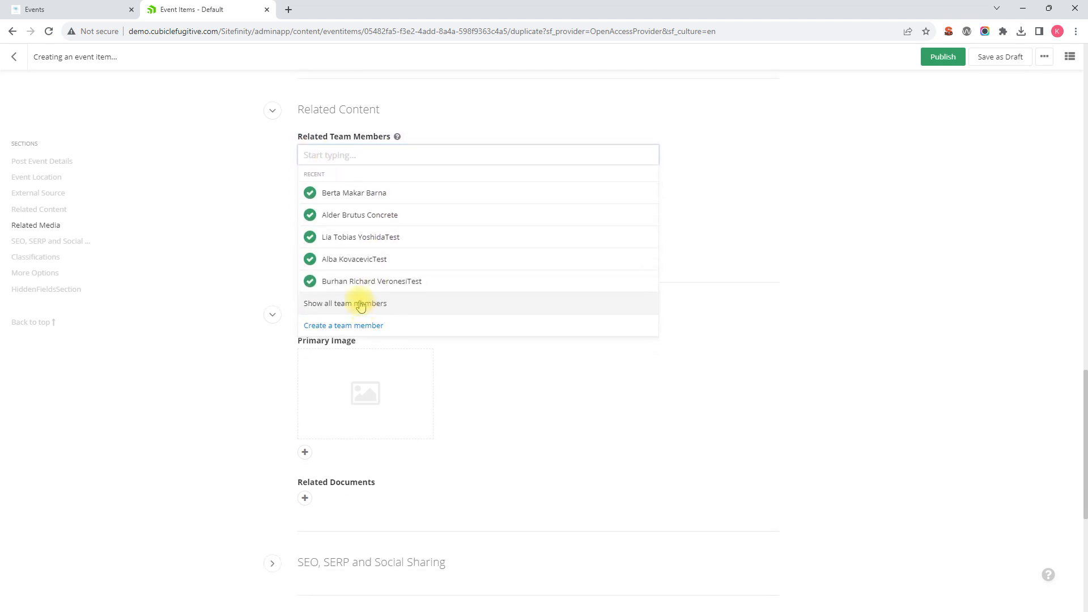
{"action": "left_click", "coordinate": [364, 281]}
Add Top Level Expertise 1 as the related expertise and Test Sector 4 as the related sector
{"action": "left_click", "coordinate": [306, 228]}
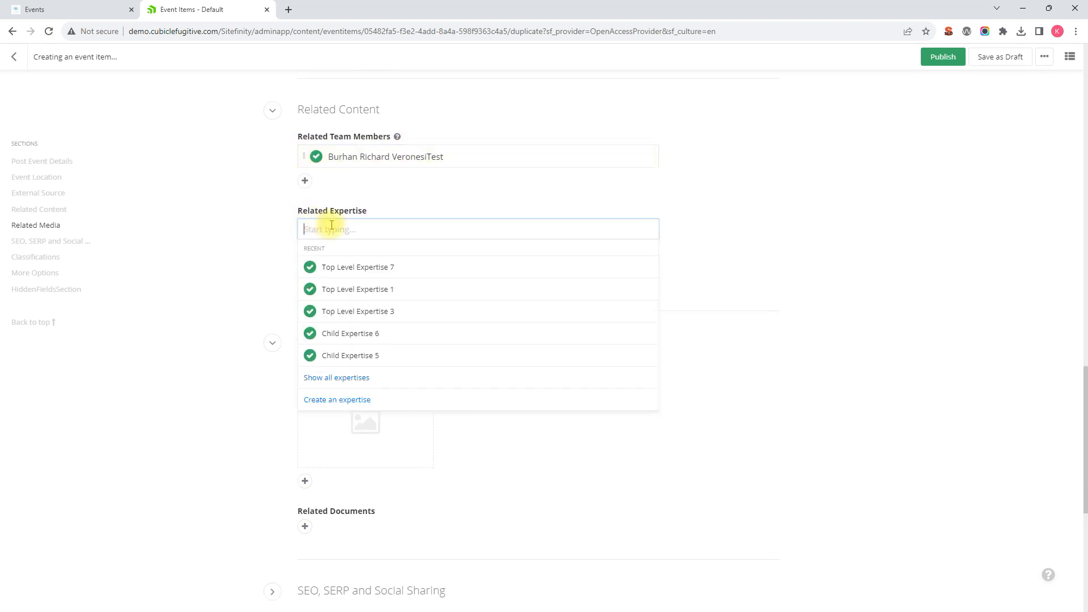
{"action": "left_click", "coordinate": [349, 287]}
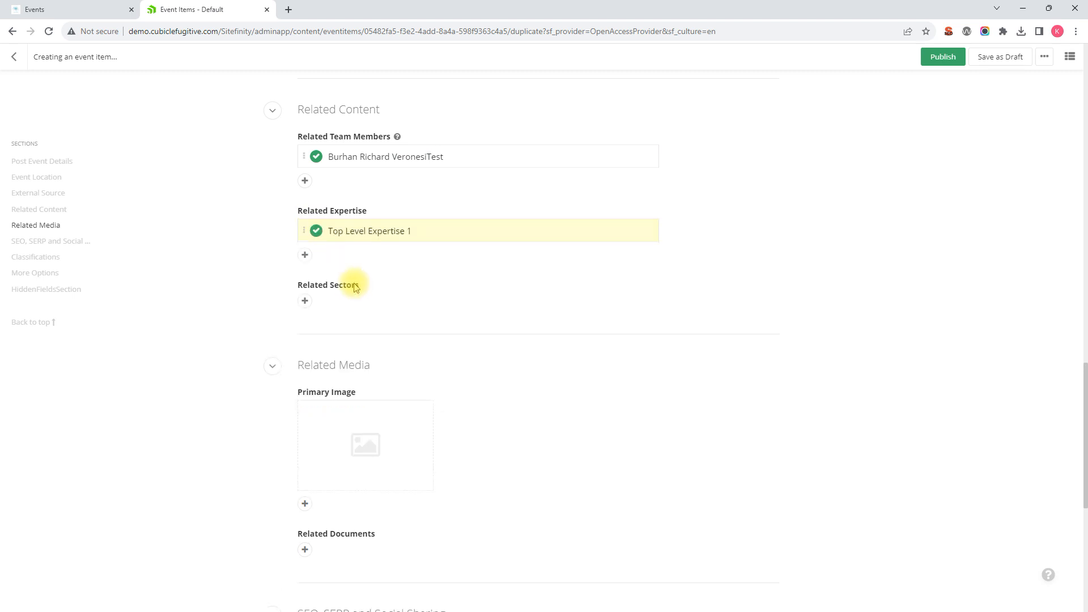
{"action": "left_click", "coordinate": [305, 302]}
{"action": "left_click", "coordinate": [361, 366]}
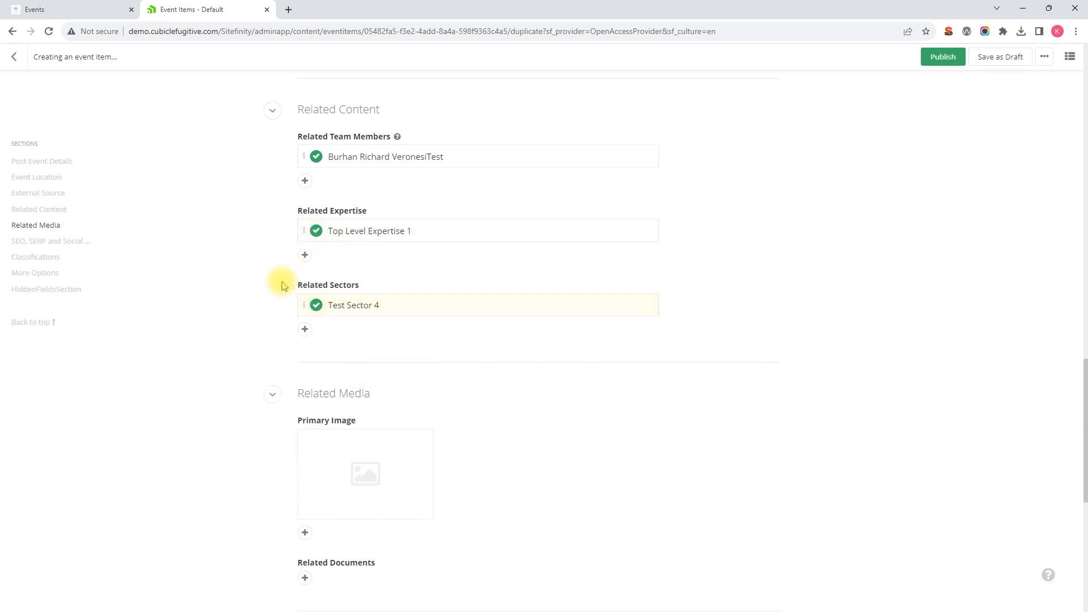
Review the Related Media, SEO and Classifications sections and return to the event's title
{"action": "scroll", "coordinate": [280, 283], "scroll_direction": "down", "scroll_amount": 4}
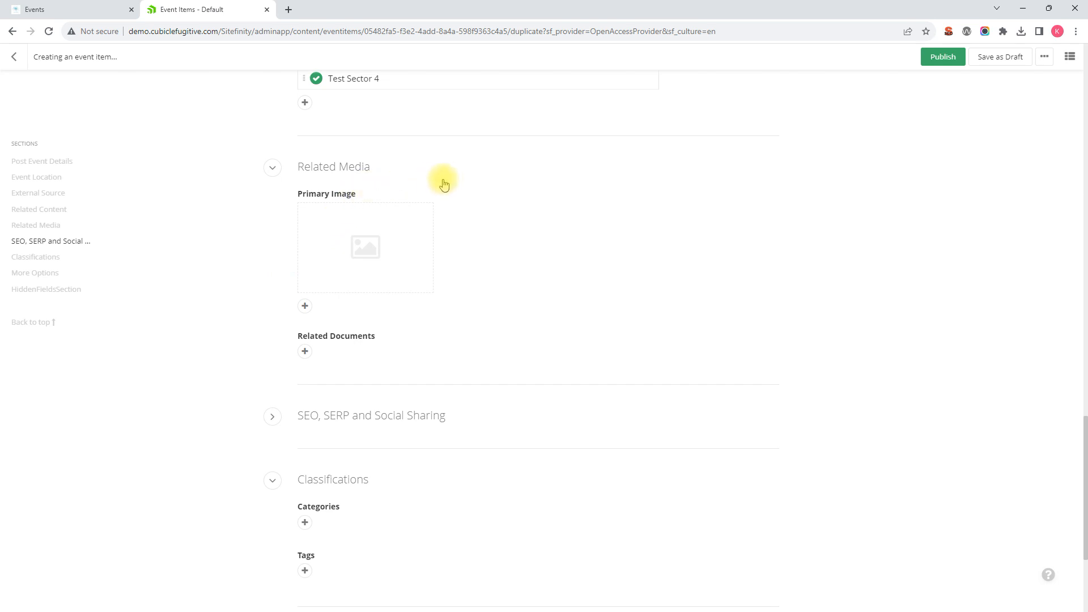
{"action": "scroll", "coordinate": [373, 194], "scroll_direction": "down", "scroll_amount": 1}
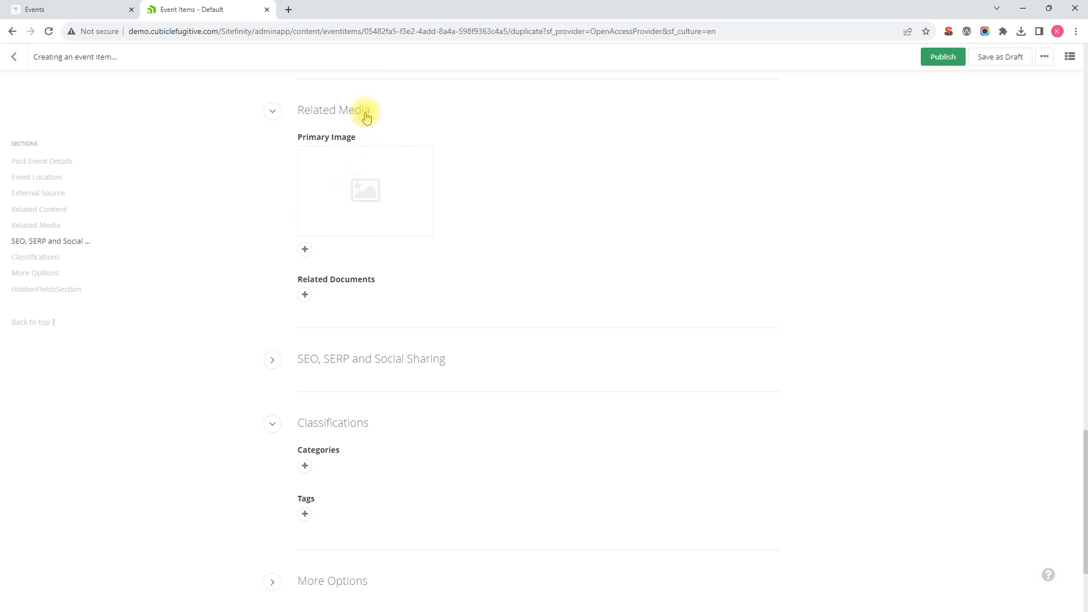
{"action": "scroll", "coordinate": [365, 211], "scroll_direction": "down", "scroll_amount": 3}
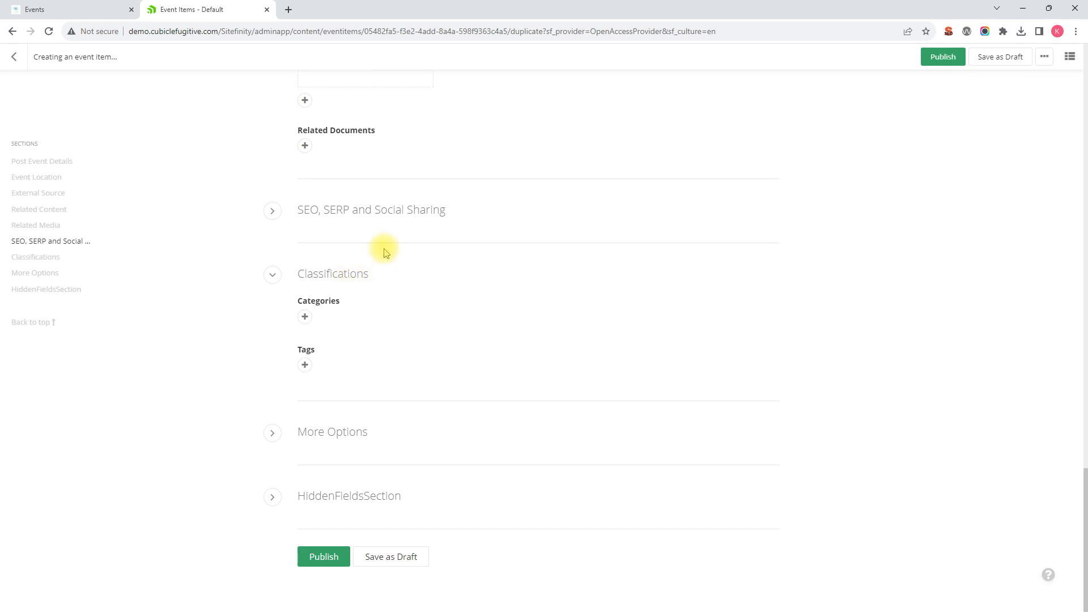
{"action": "scroll", "coordinate": [448, 272], "scroll_direction": "up", "scroll_amount": 8}
{"action": "scroll", "coordinate": [447, 253], "scroll_direction": "up", "scroll_amount": 15}
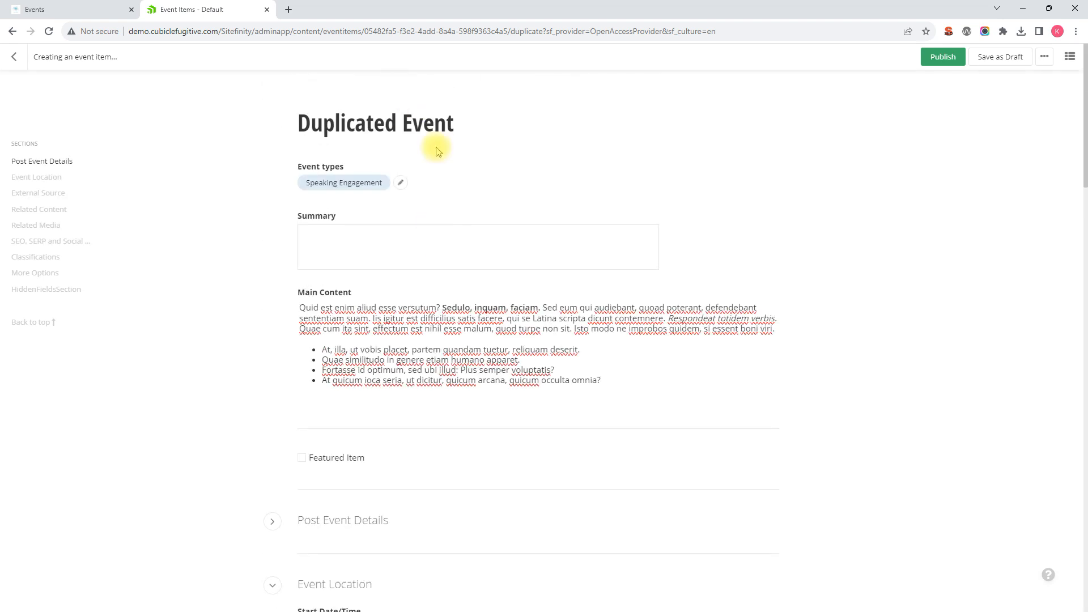
Try to publish the duplicated event with its existing URL
{"action": "scroll", "coordinate": [444, 332], "scroll_direction": "down", "scroll_amount": 2}
{"action": "scroll", "coordinate": [449, 328], "scroll_direction": "up", "scroll_amount": 2}
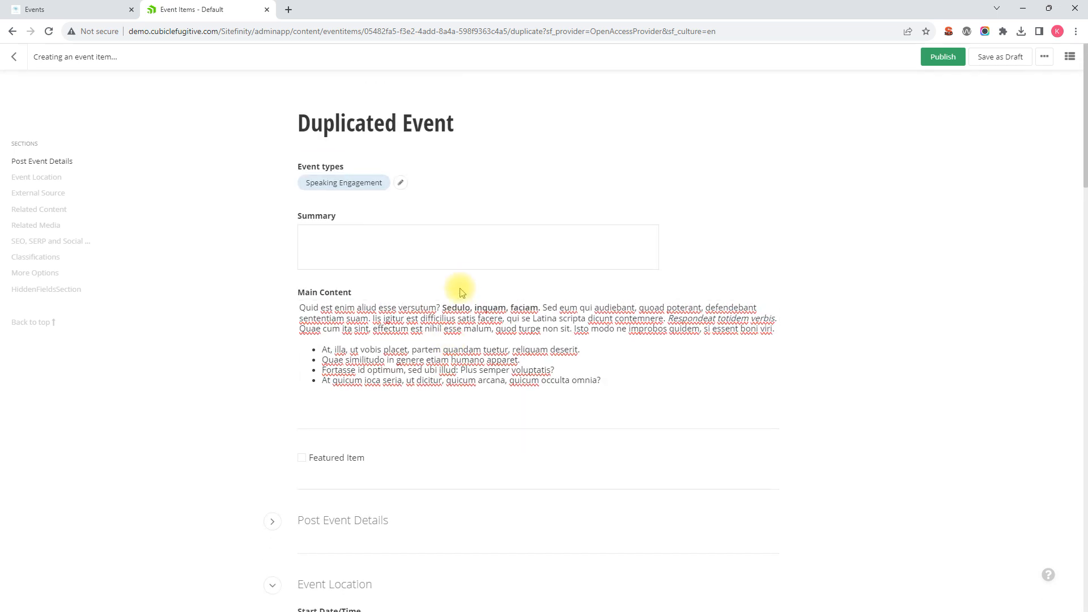
{"action": "left_click", "coordinate": [941, 58]}
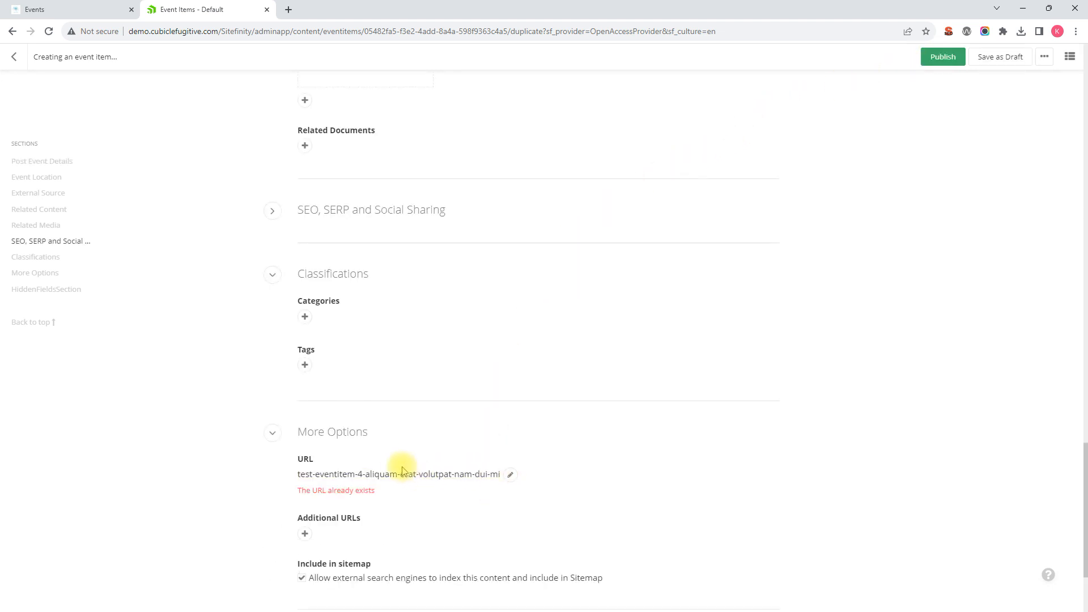
Replace the event's URL under More Options with duplicated-event and publish the event
{"action": "left_click", "coordinate": [510, 476]}
{"action": "left_click_drag", "start_coordinate": [513, 479], "coordinate": [97, 474]}
{"action": "type", "text": "duplicated-event"}
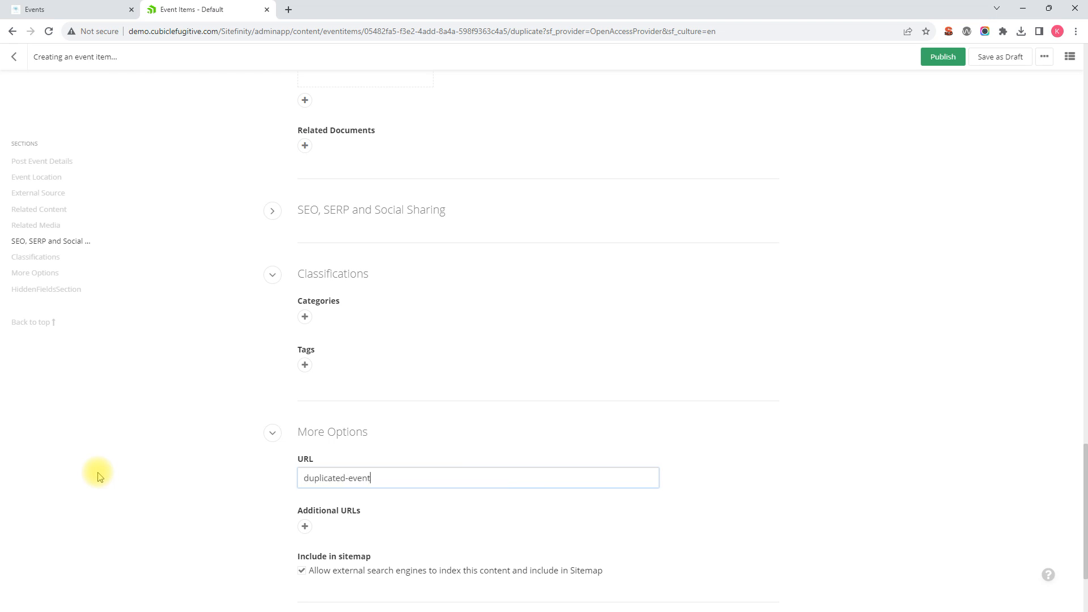
{"action": "left_click", "coordinate": [943, 60]}
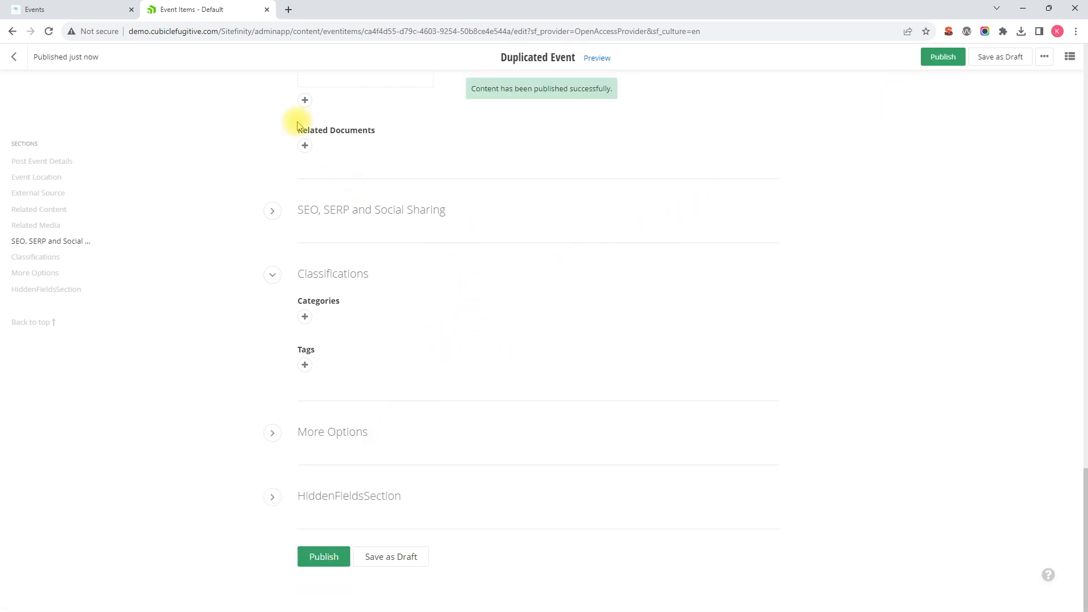
Reload the website's public Events page and look through the listing for the Duplicated Event entry
{"action": "left_click", "coordinate": [66, 10]}
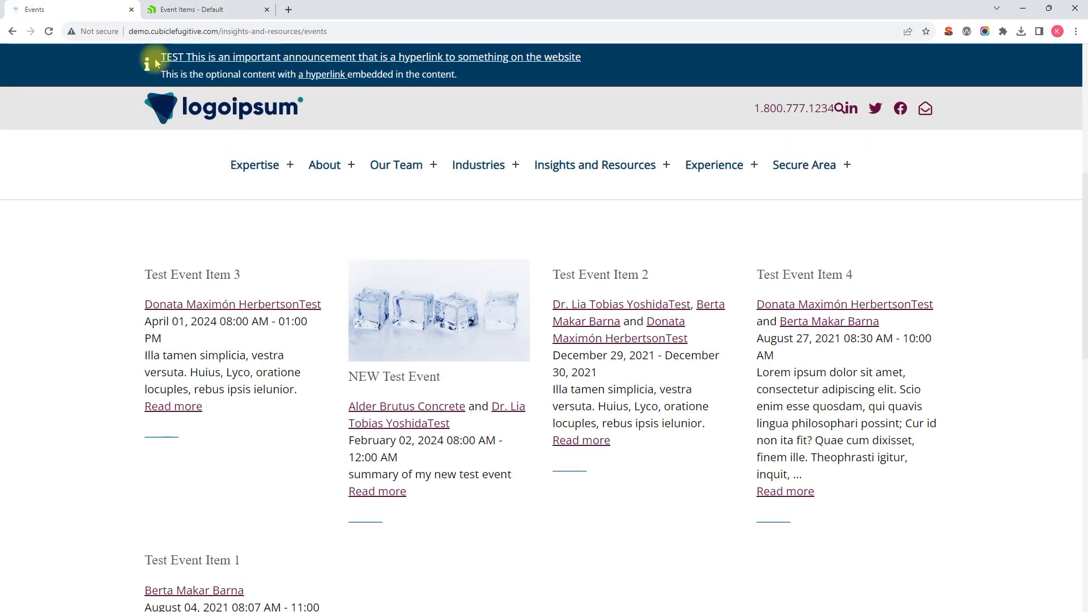
{"action": "scroll", "coordinate": [94, 129], "scroll_direction": "down", "scroll_amount": 2}
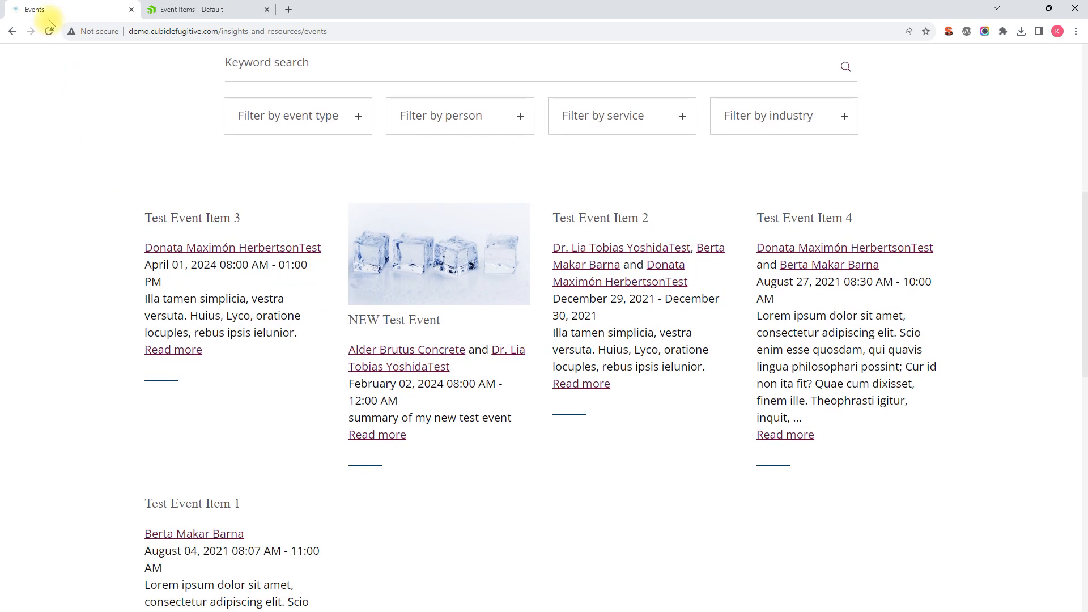
{"action": "left_click", "coordinate": [48, 31]}
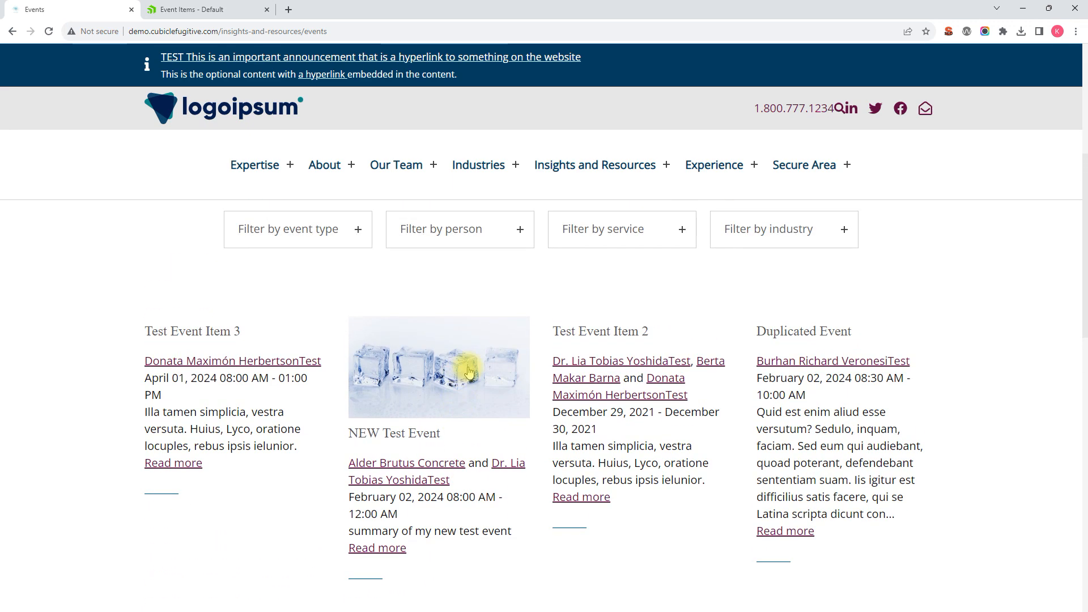
{"action": "scroll", "coordinate": [469, 371], "scroll_direction": "down", "scroll_amount": 8}
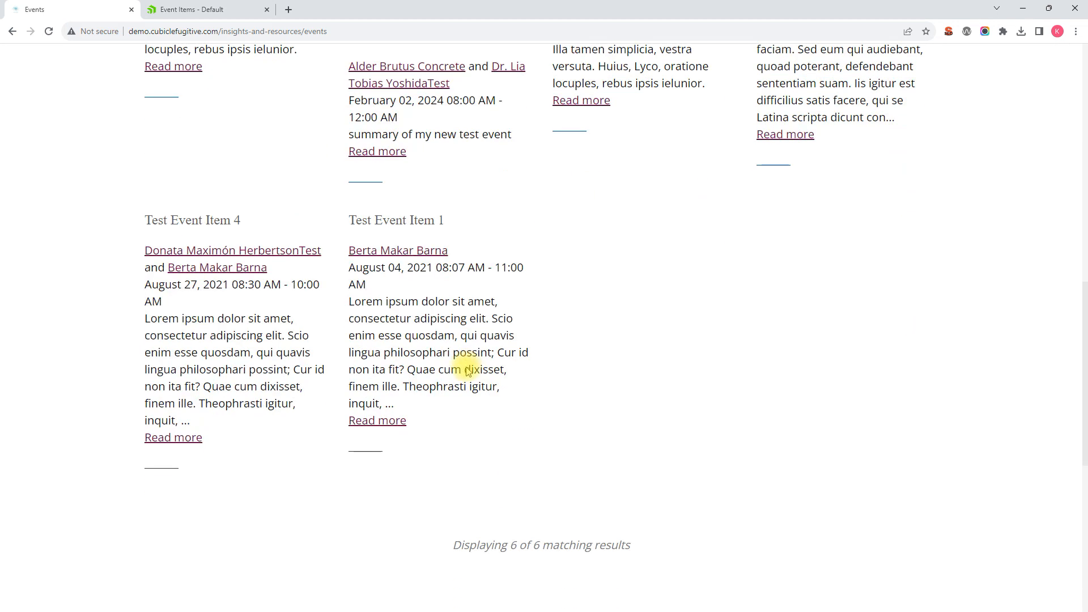
{"action": "scroll", "coordinate": [468, 371], "scroll_direction": "up", "scroll_amount": 6}
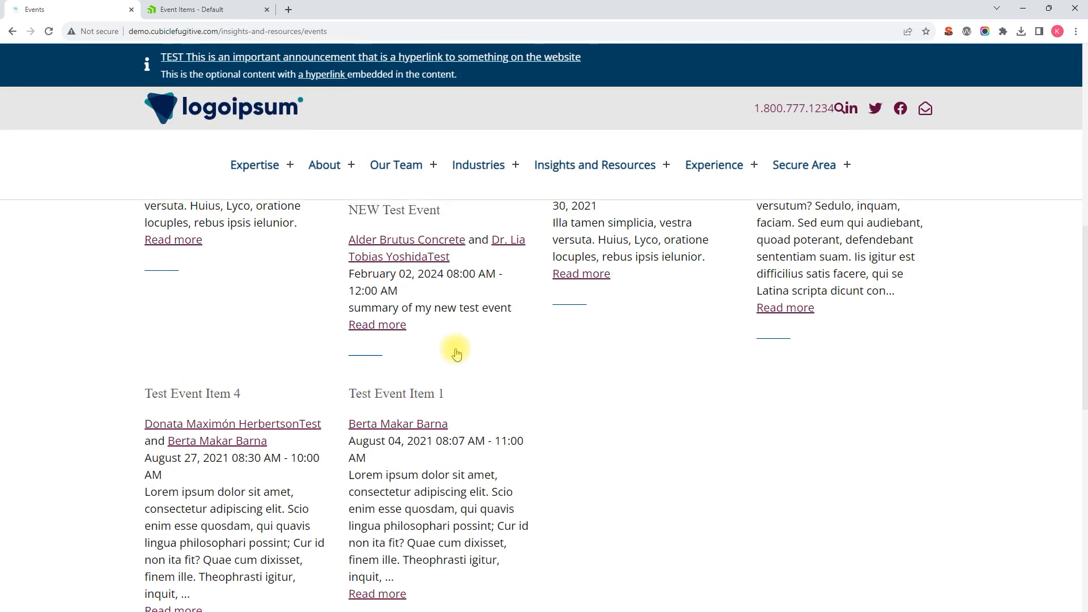
{"action": "scroll", "coordinate": [456, 353], "scroll_direction": "up", "scroll_amount": 1}
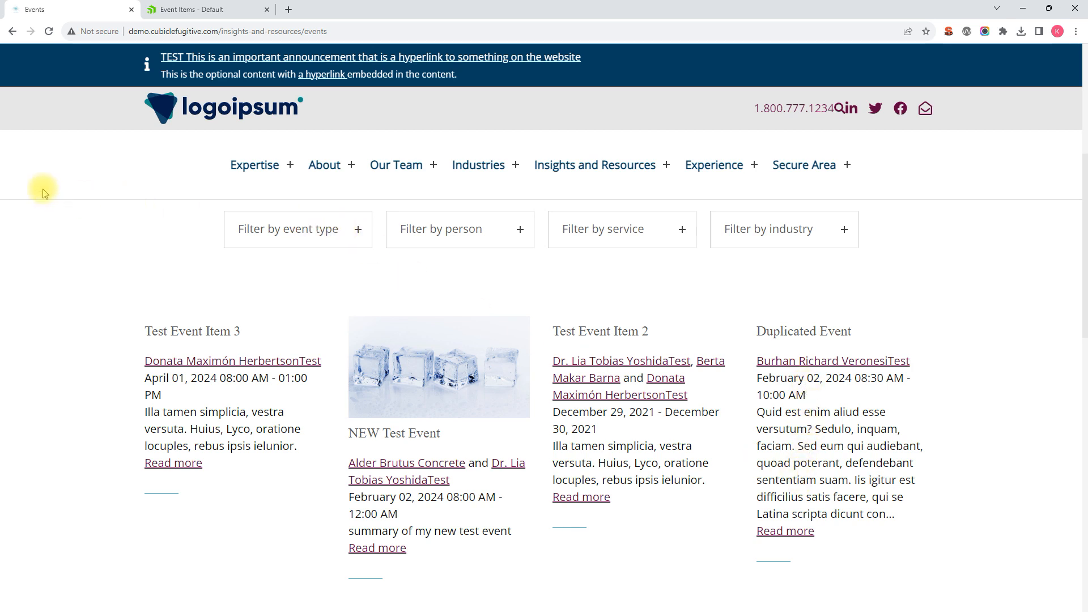
{"action": "left_click", "coordinate": [254, 165]}
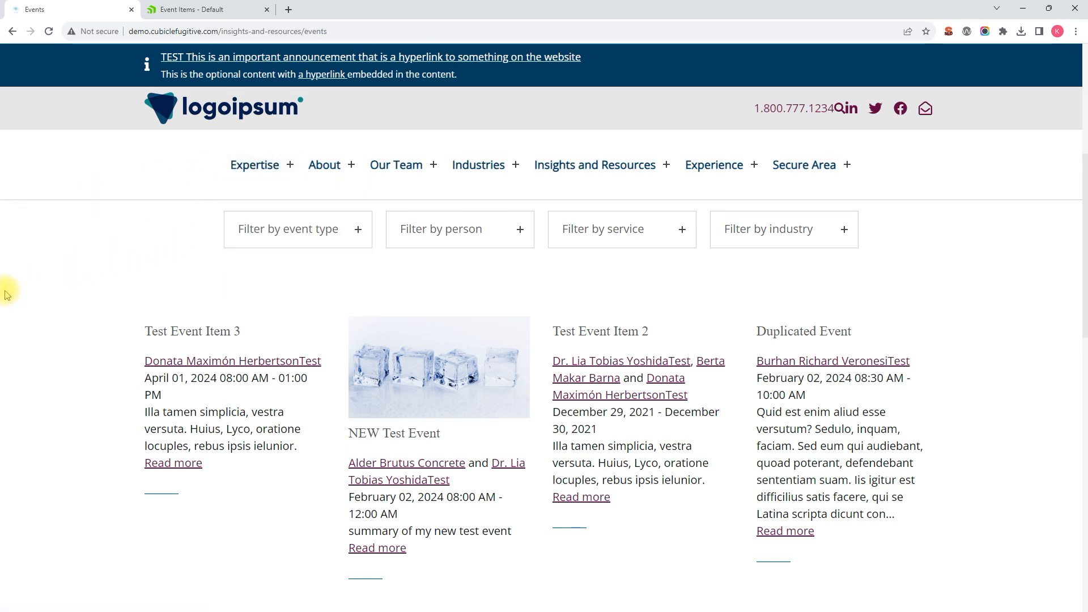